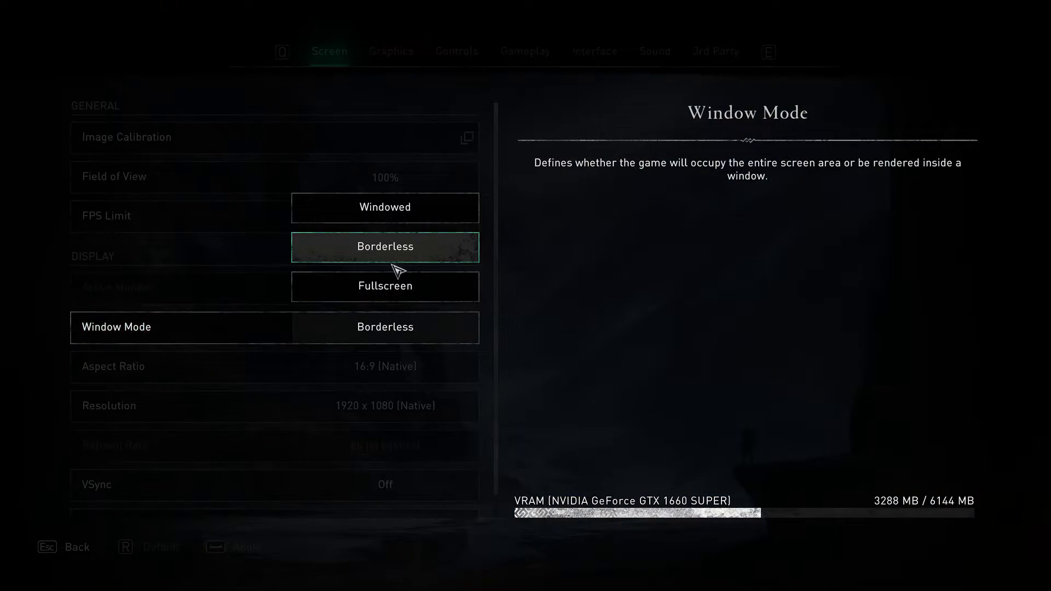
Set the game's window mode to Borderless.
left_click(393, 265)
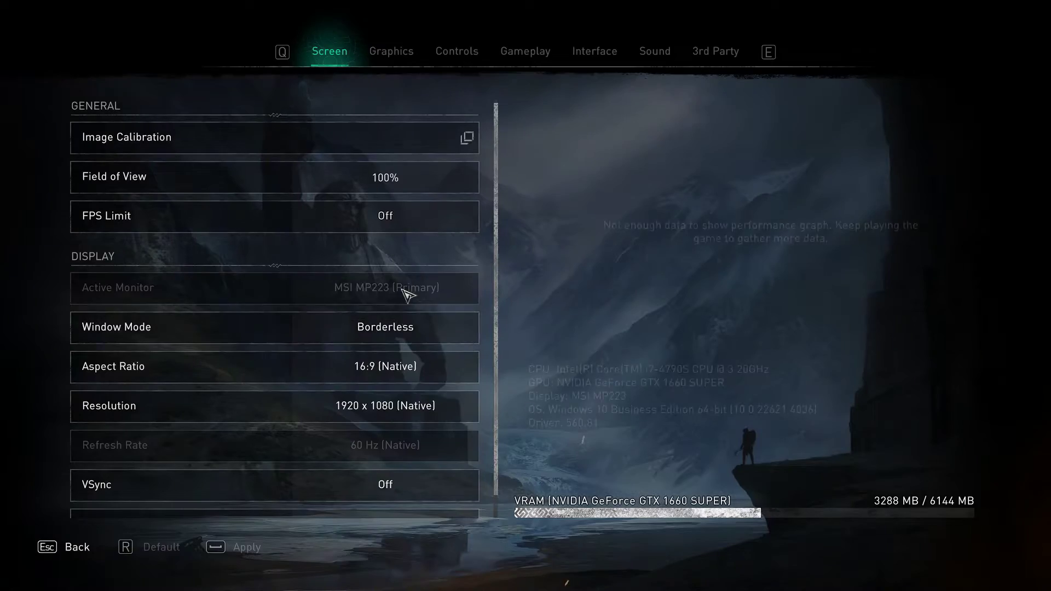
left_click(403, 328)
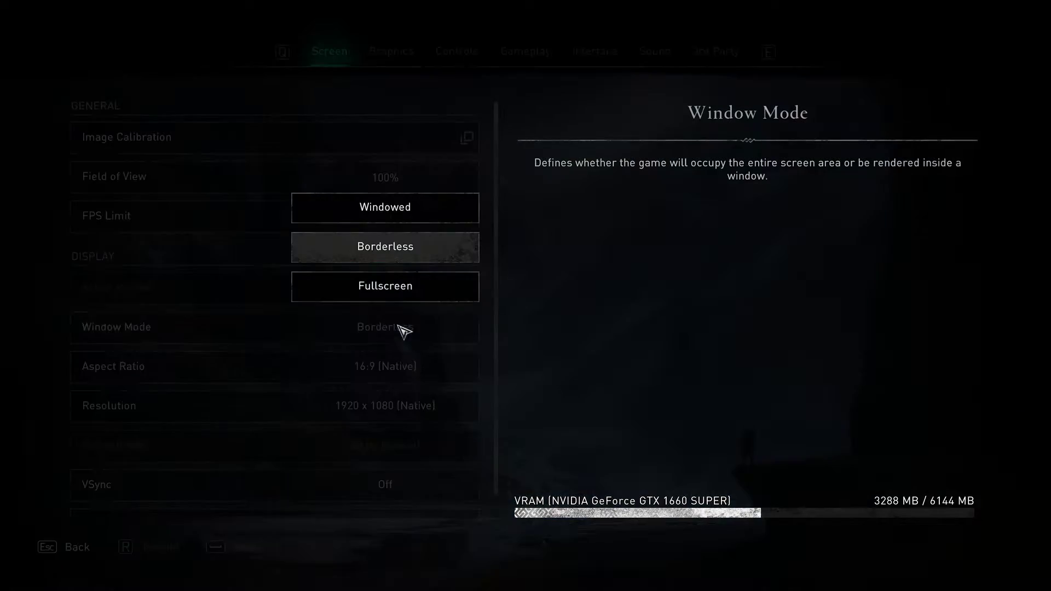
left_click(409, 258)
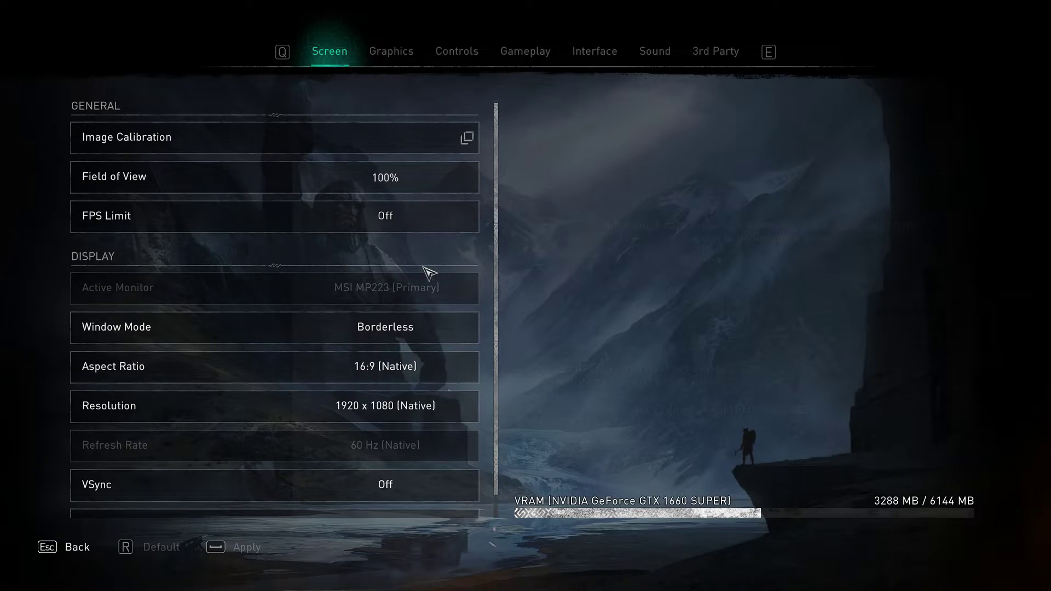
Set VSync to Off in the display settings.
scroll(502, 346, "down", 1)
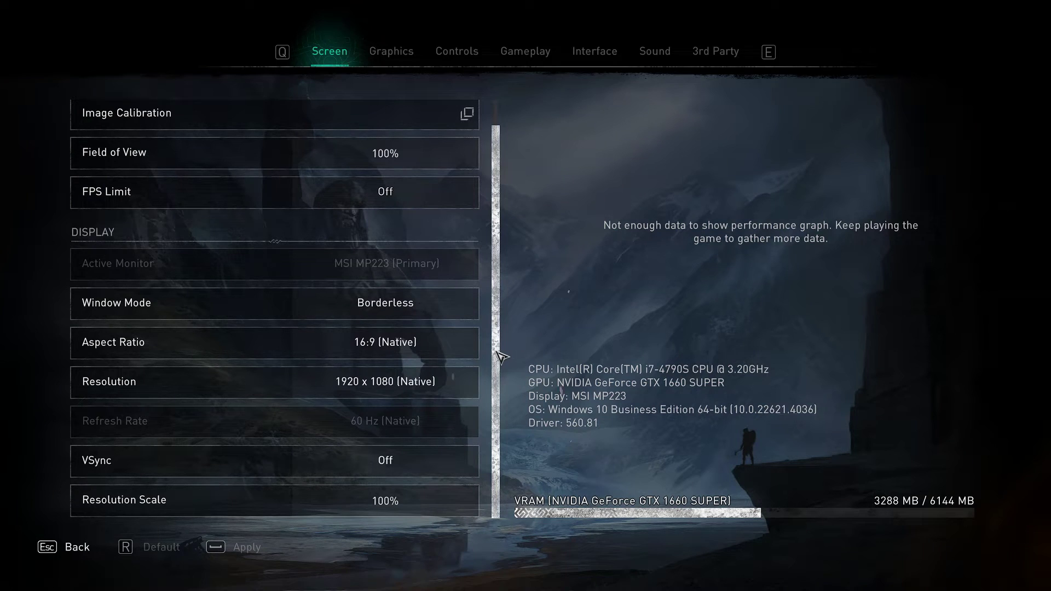
left_click(394, 462)
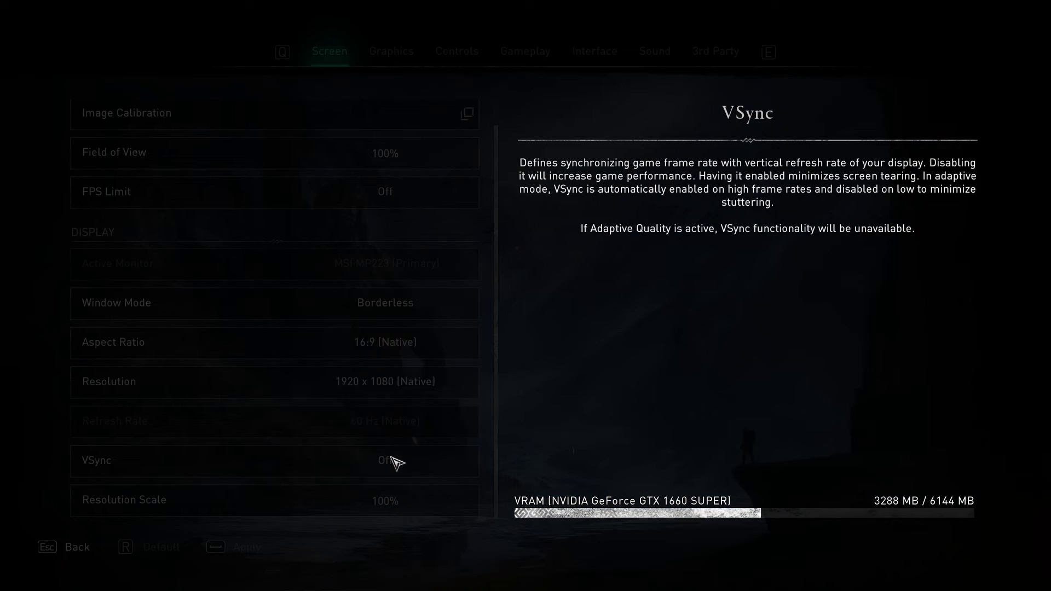
left_click(401, 342)
Set Anti-Aliasing to High in the graphics settings.
left_click(409, 51)
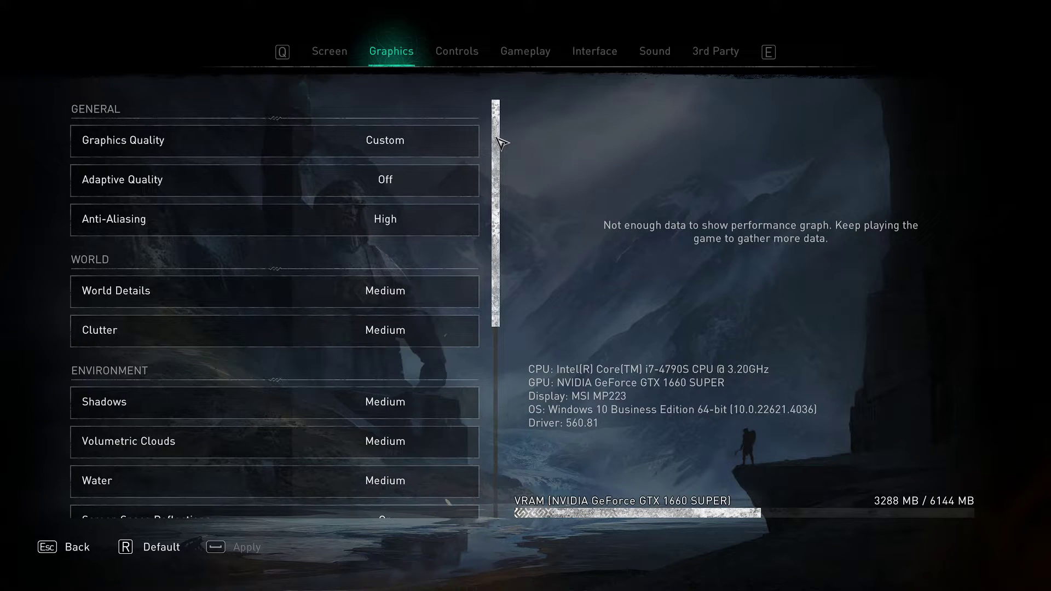
left_click(392, 229)
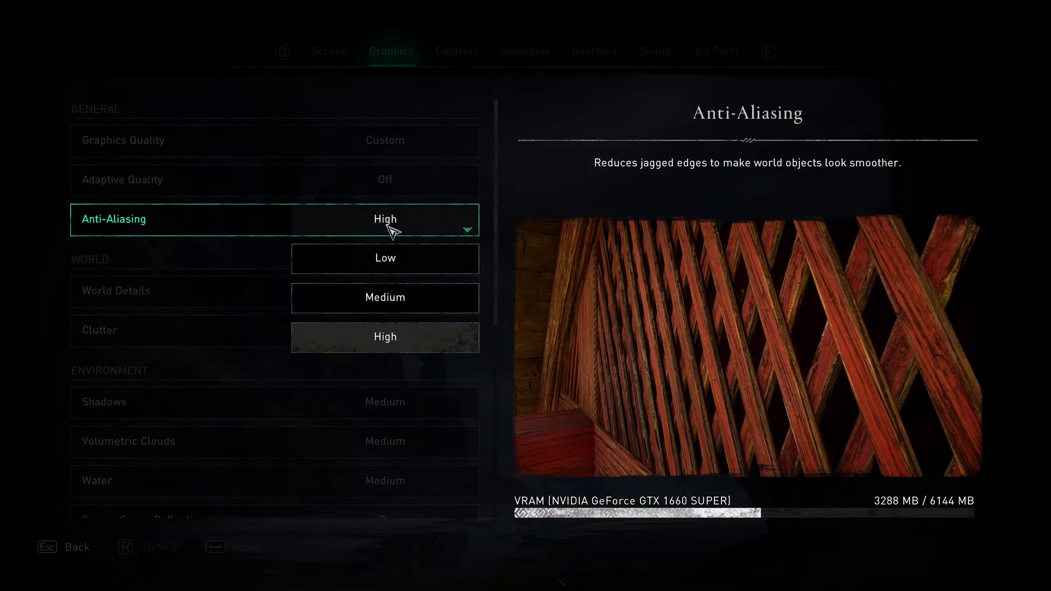
left_click(393, 345)
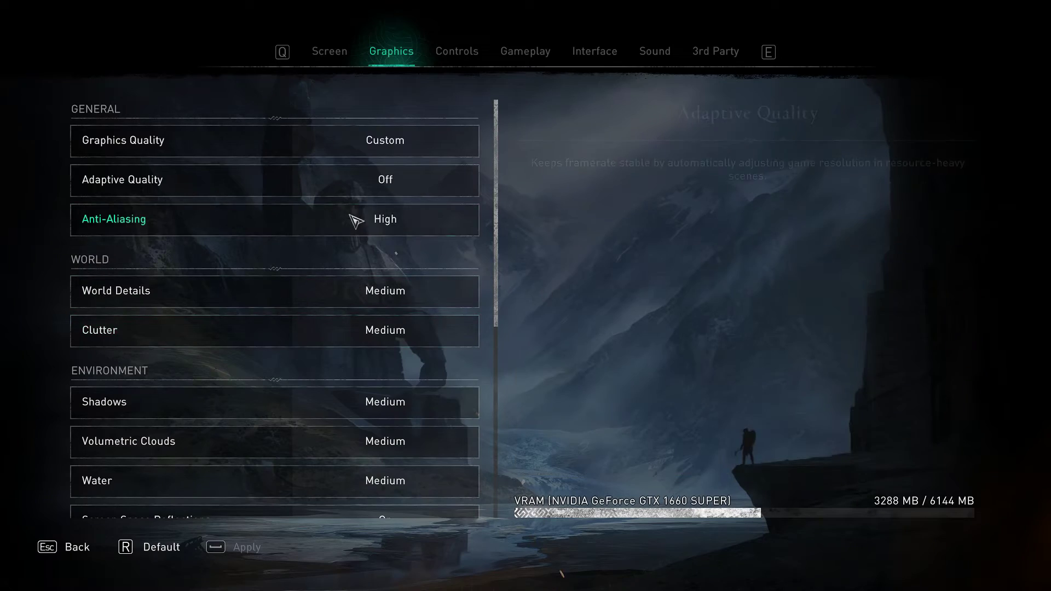
Set Motion Blur to On under postprocessing and review the other graphics options.
left_click_drag(505, 155, 500, 366)
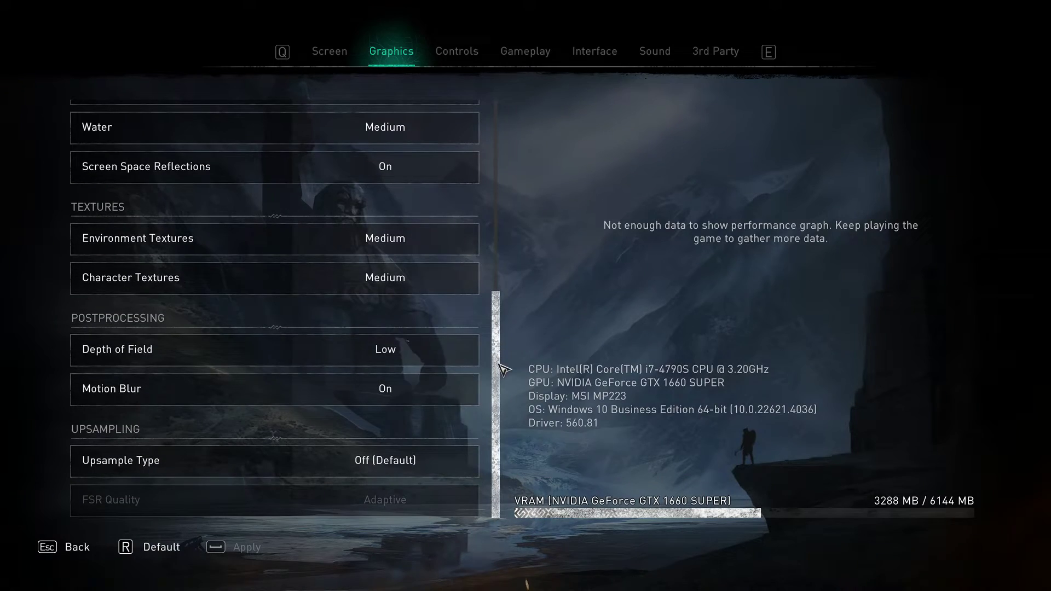
left_click(432, 389)
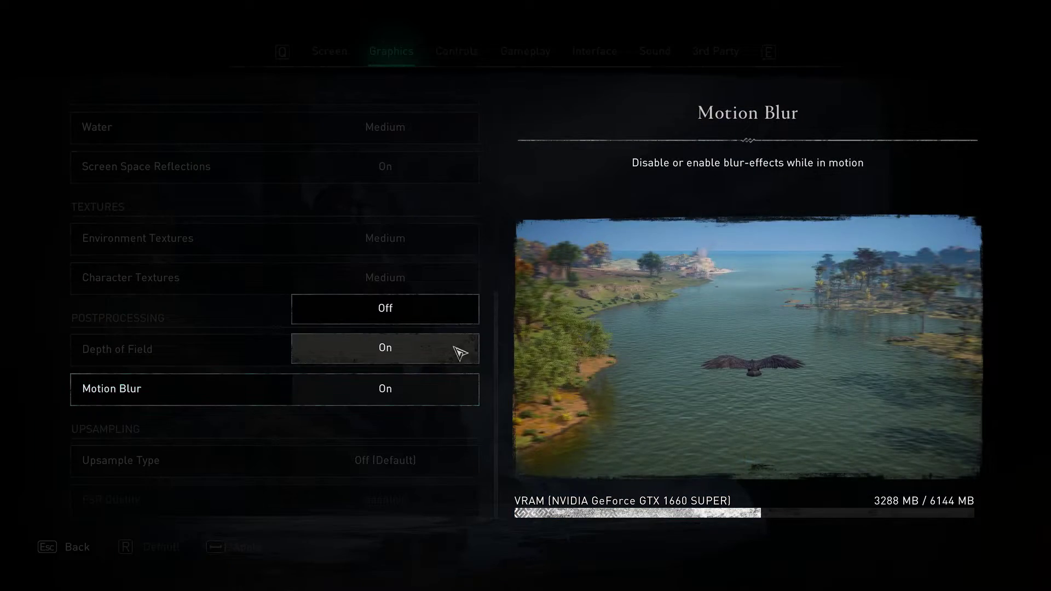
left_click(385, 350)
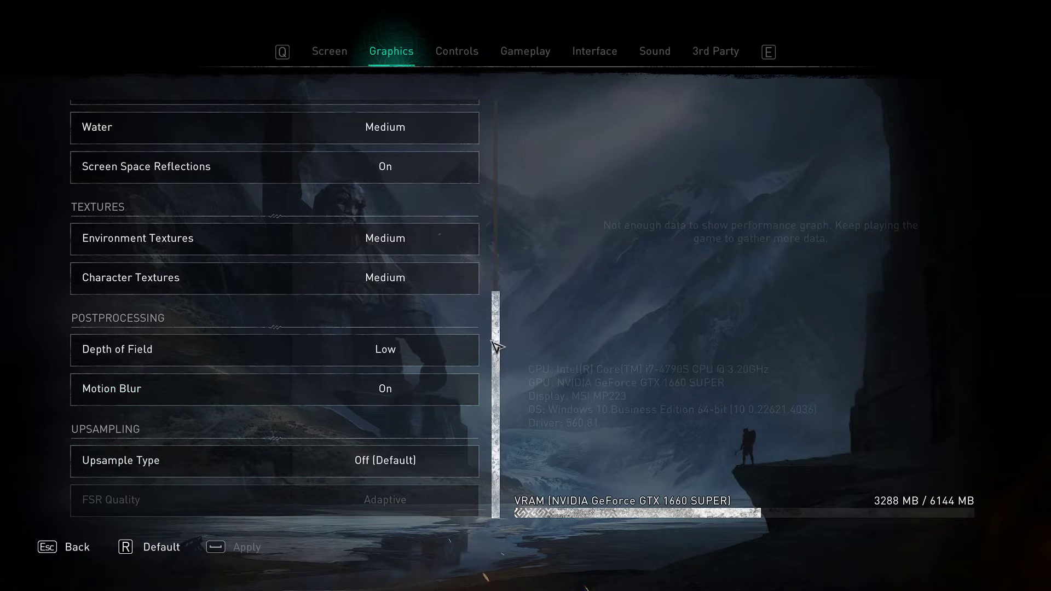
scroll(417, 214, "up", 2)
scroll(481, 296, "down", 2)
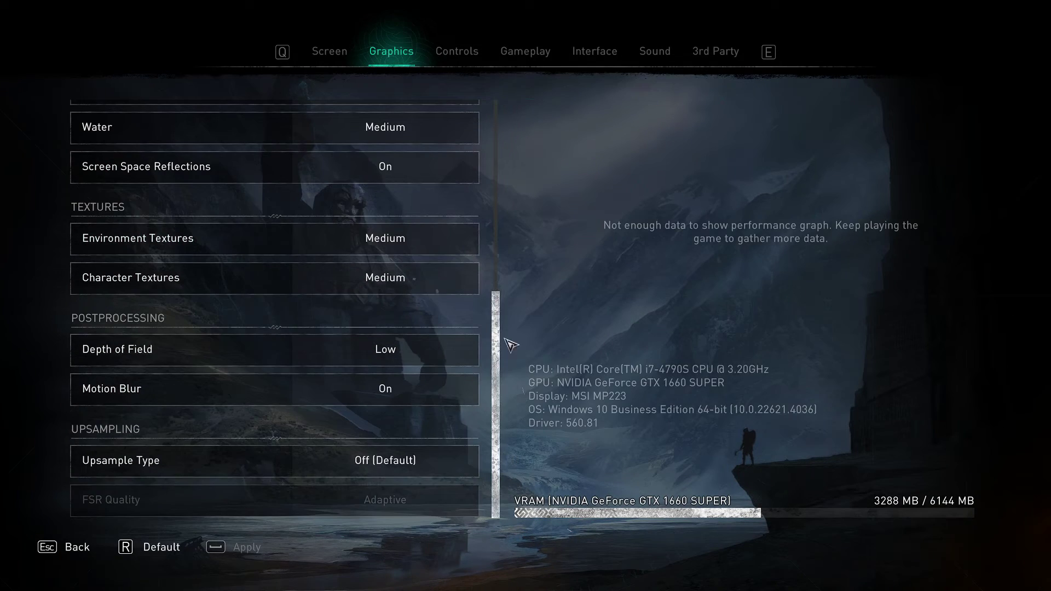
left_click_drag(496, 404, 496, 211)
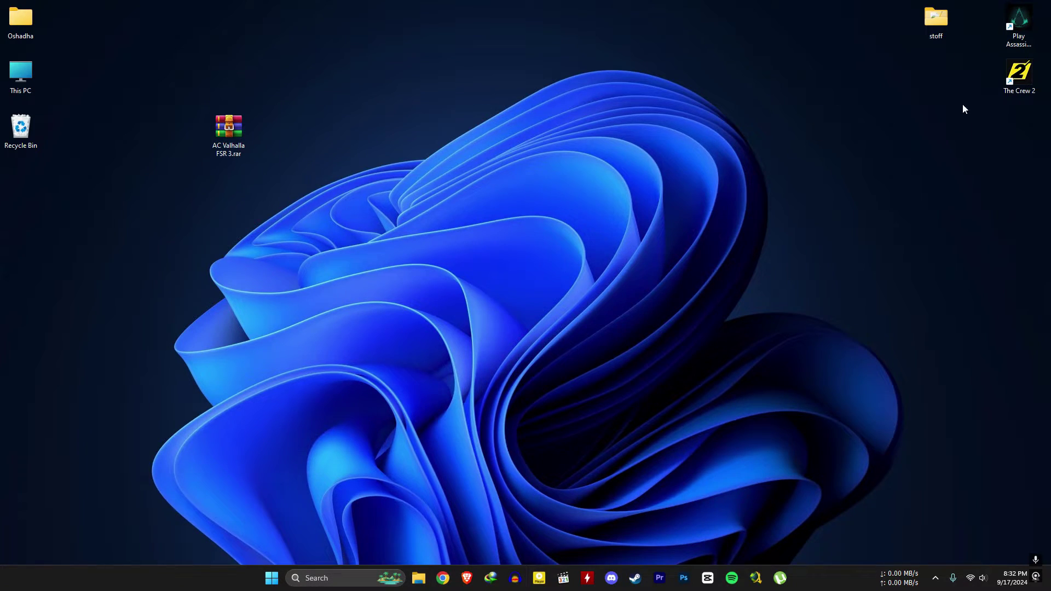
Open the Assassins Creed Valhalla installation folder from the game's desktop shortcut and find ACValhalla.exe.
right_click(1029, 44)
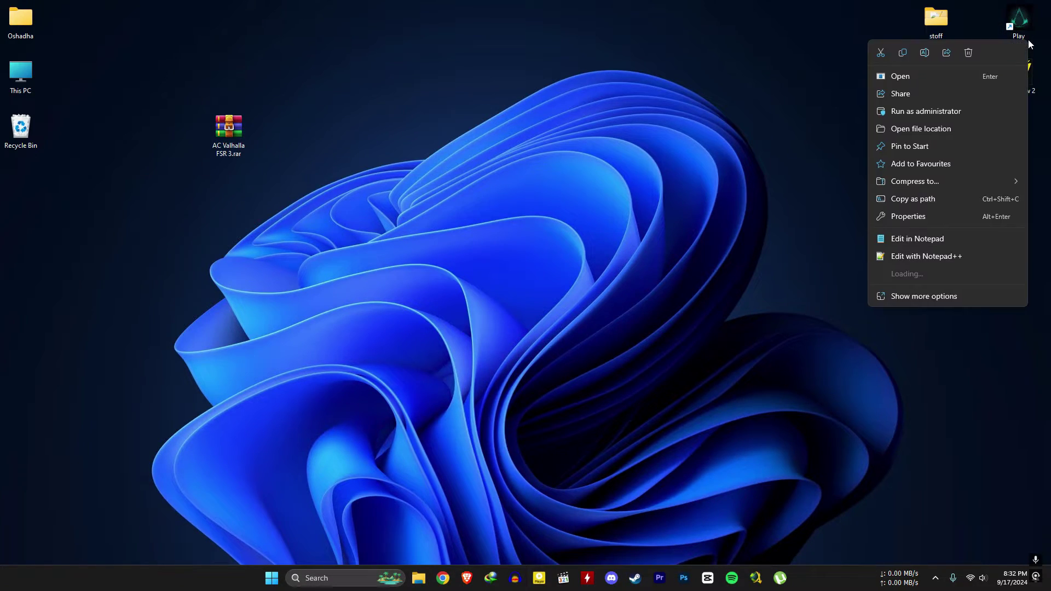
left_click(916, 128)
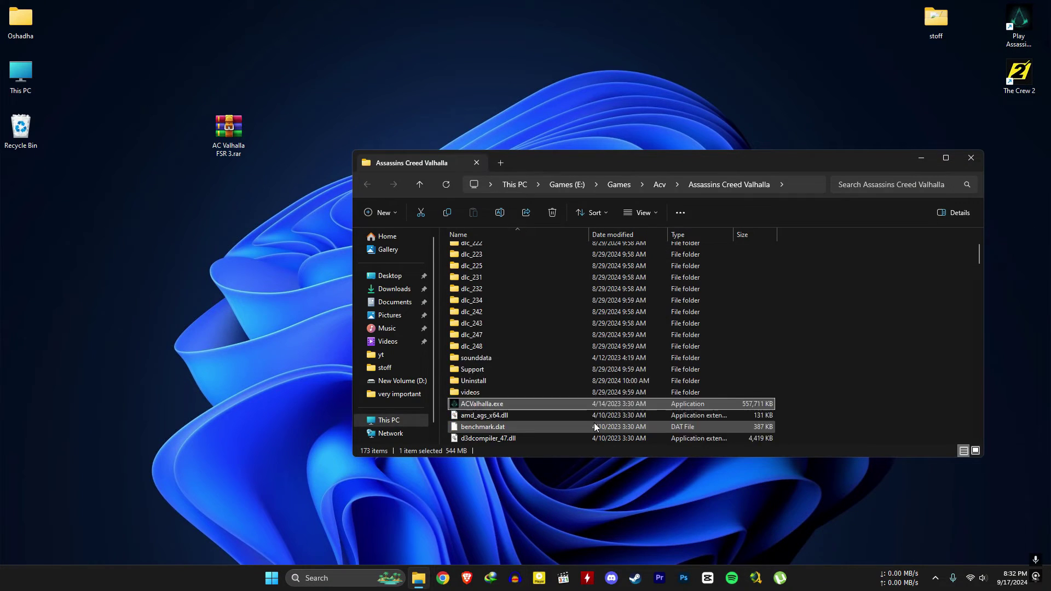
left_click(466, 292)
left_click(475, 300)
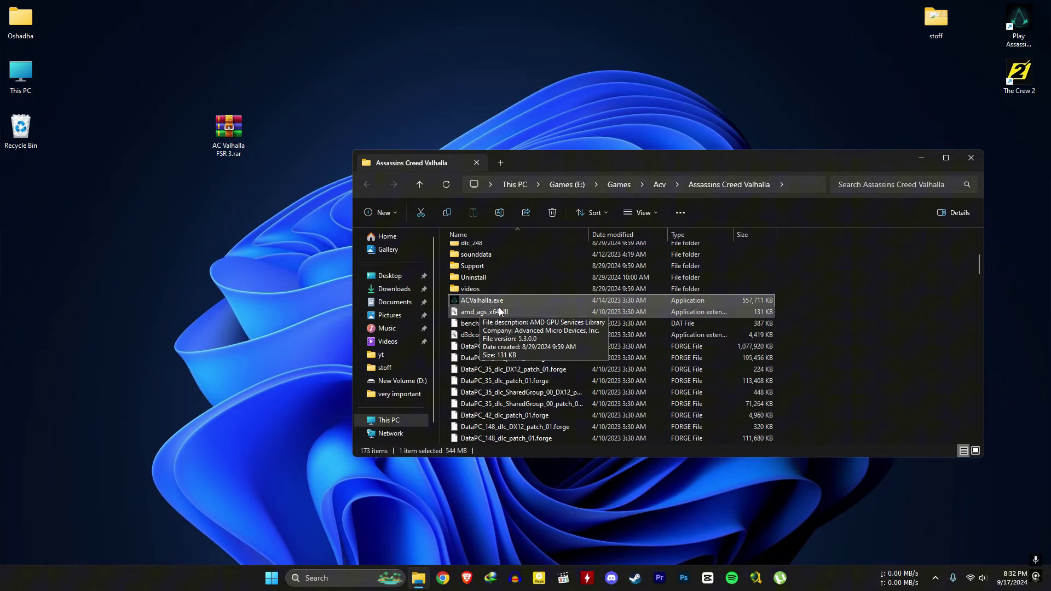
Open the archive AC Valhalla FSR 3.rar and arrange its window side by side with the game folder.
double_click(219, 127)
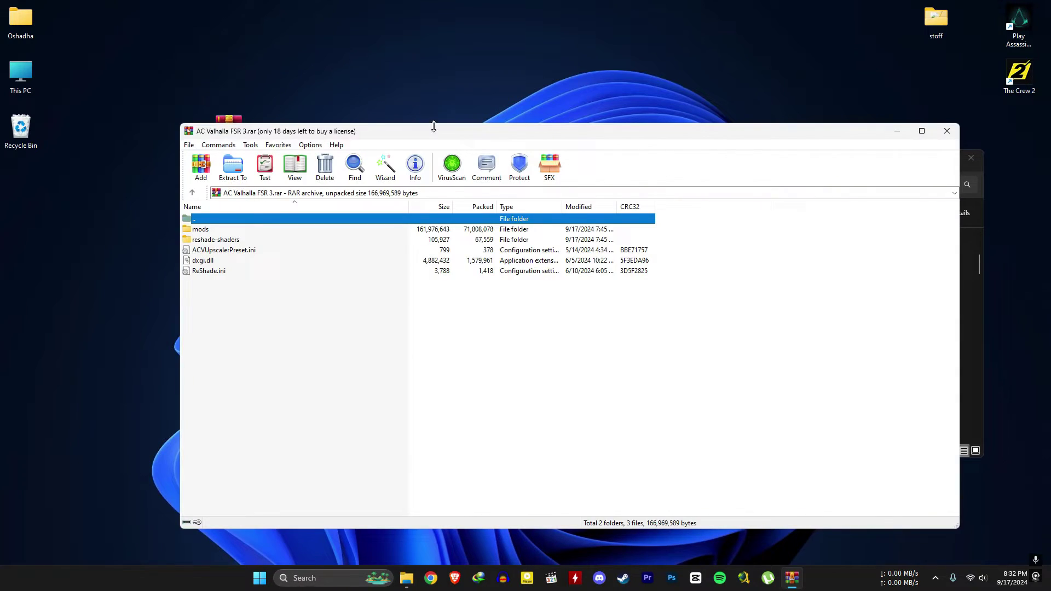
left_click_drag(395, 124, 213, 121)
left_click_drag(491, 169, 626, 167)
left_click_drag(212, 125, 340, 27)
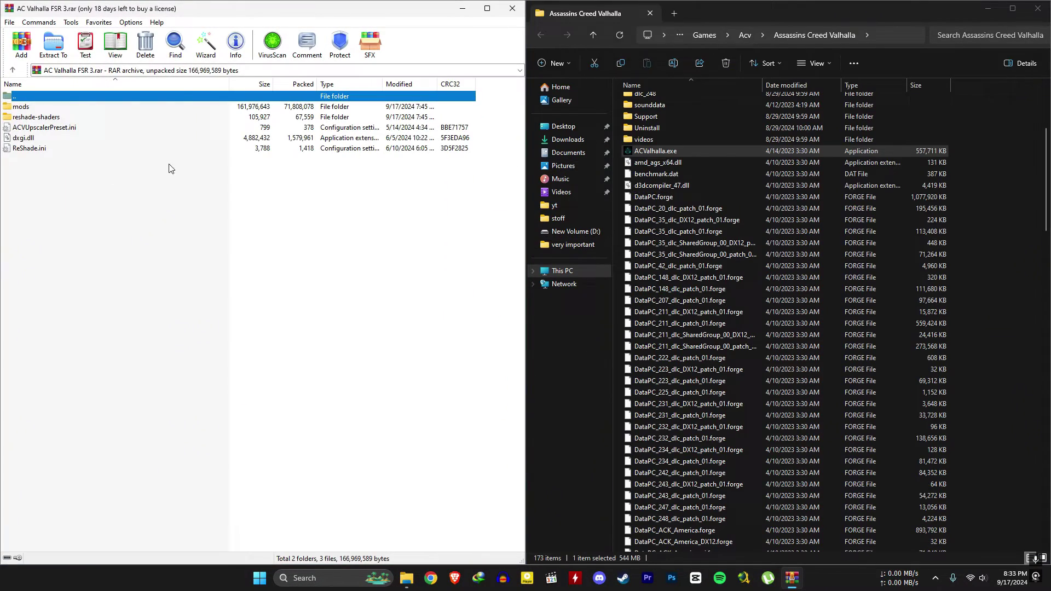
Extract the mods and reshade-shaders folders, ACVUpscalerPreset.ini, dxgi.dll and ReShade.ini from the archive into the Assassins Creed Valhalla folder.
left_click_drag(53, 177, 34, 113)
left_click_drag(1014, 307, 1014, 310)
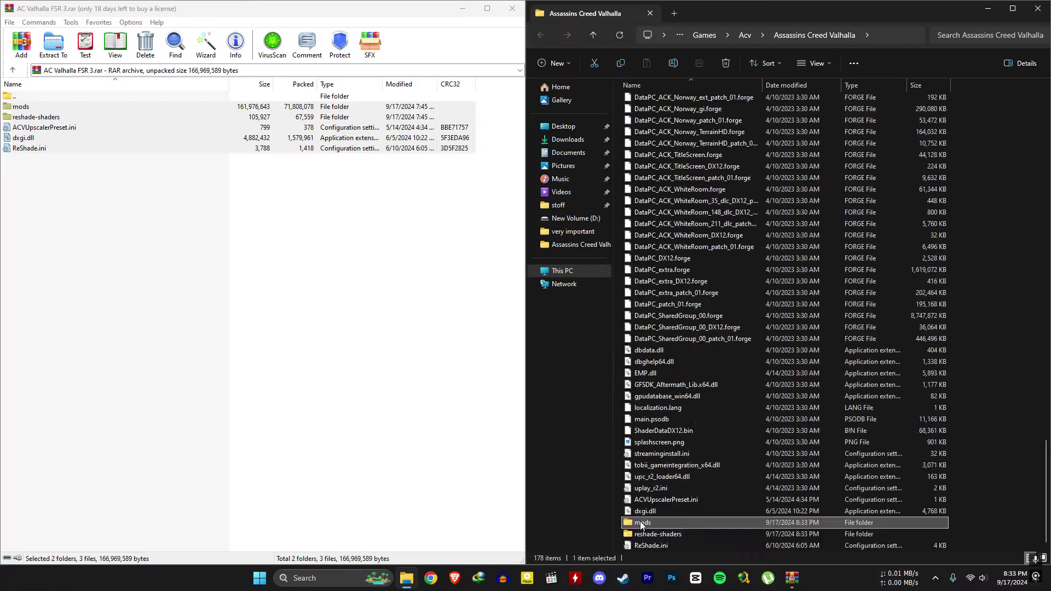
Open ACVUpscaler.ini in the game's mods folder, set mEnableFrameGeneration to false and save the file.
double_click(416, 417)
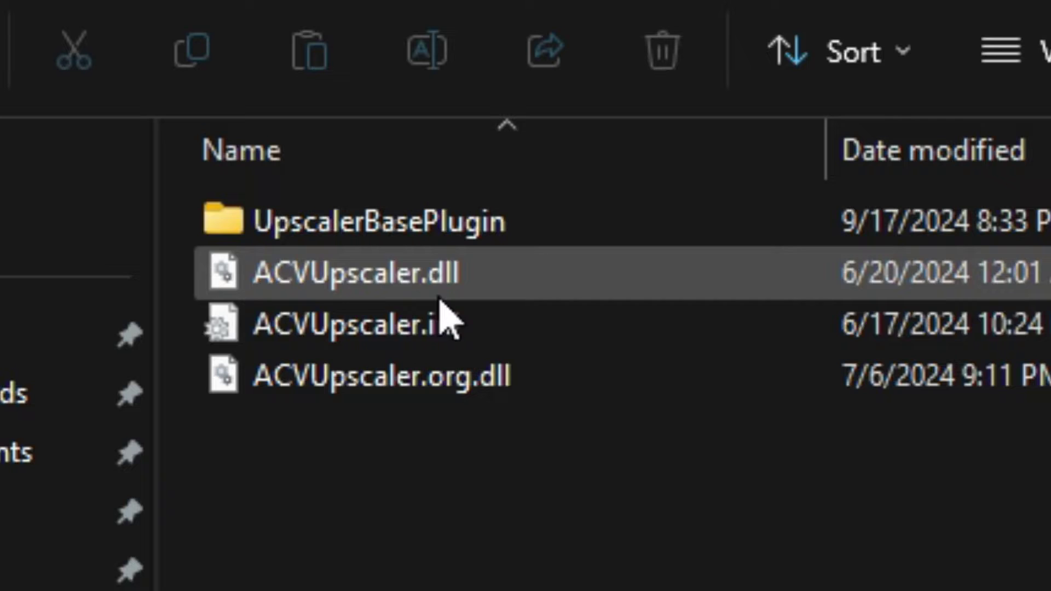
left_click(694, 124)
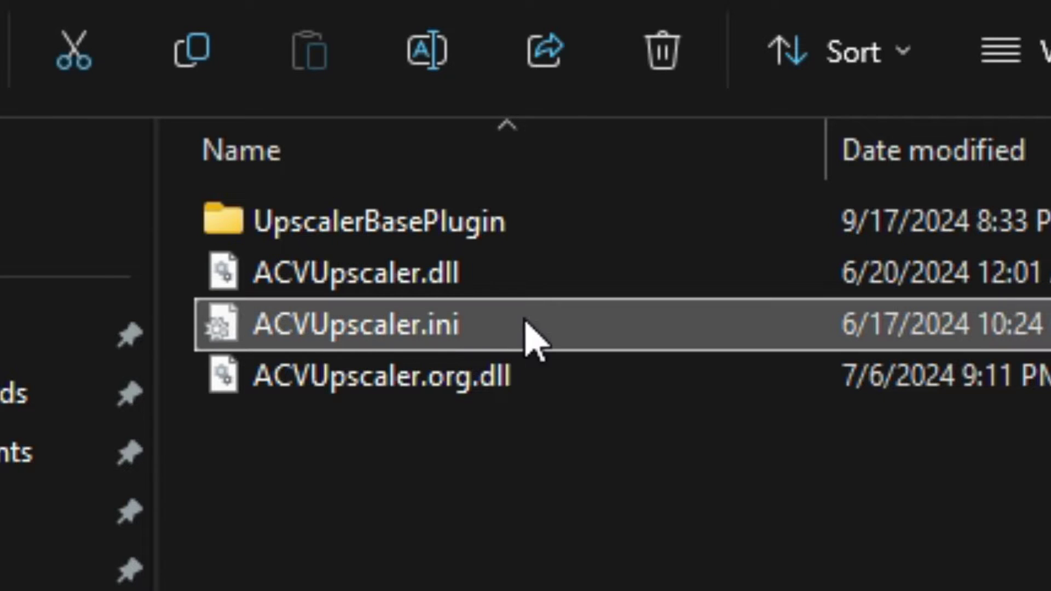
double_click(467, 337)
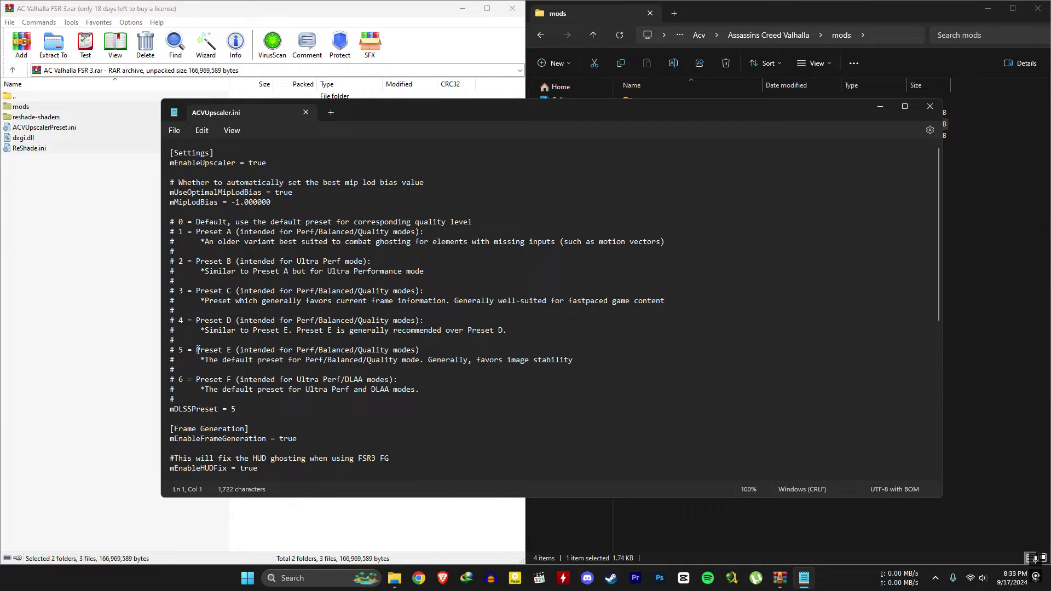
scroll(226, 324, "down", 4)
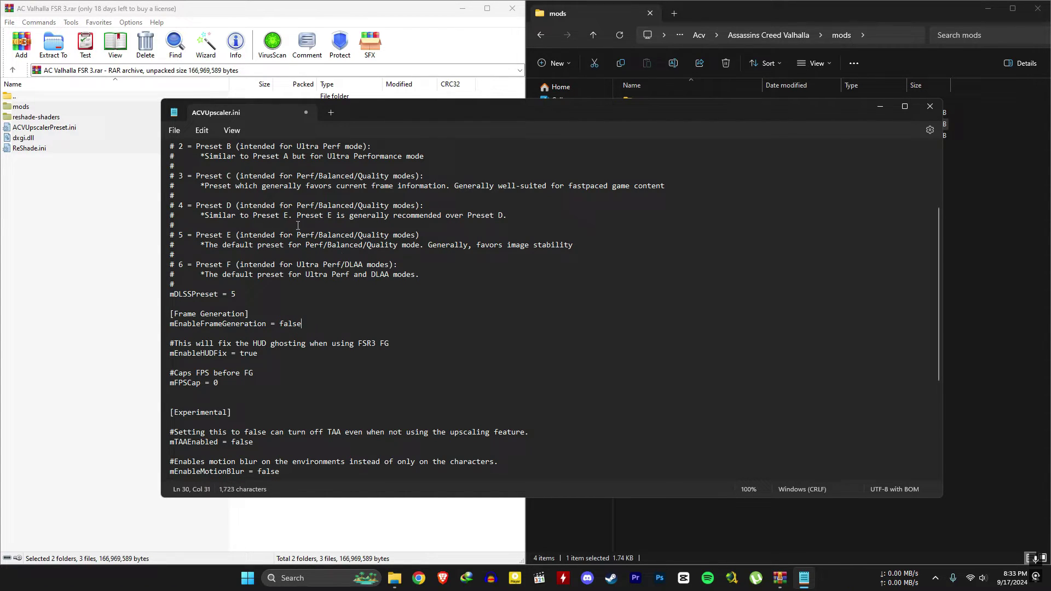
left_click(174, 131)
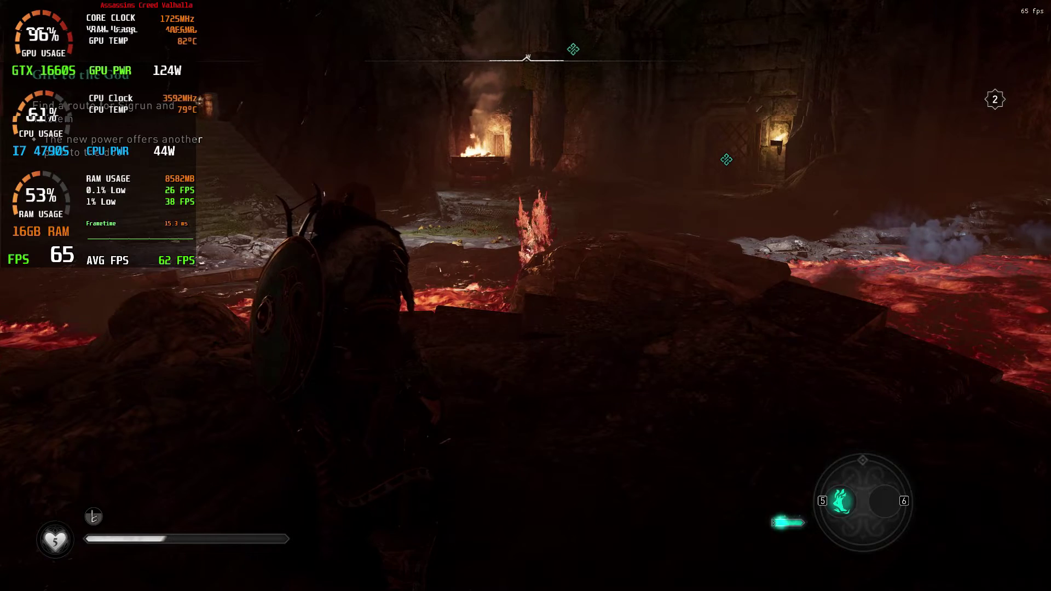
Bring up the upscaler overlay in the running game and set the upscaling type to XeSS.
key("Home")
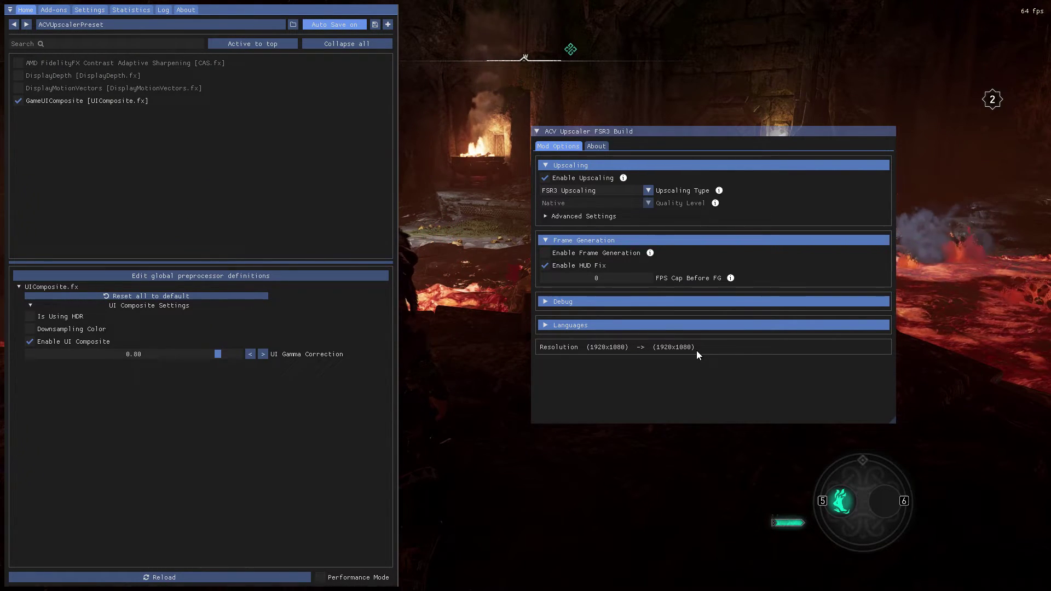
left_click(636, 190)
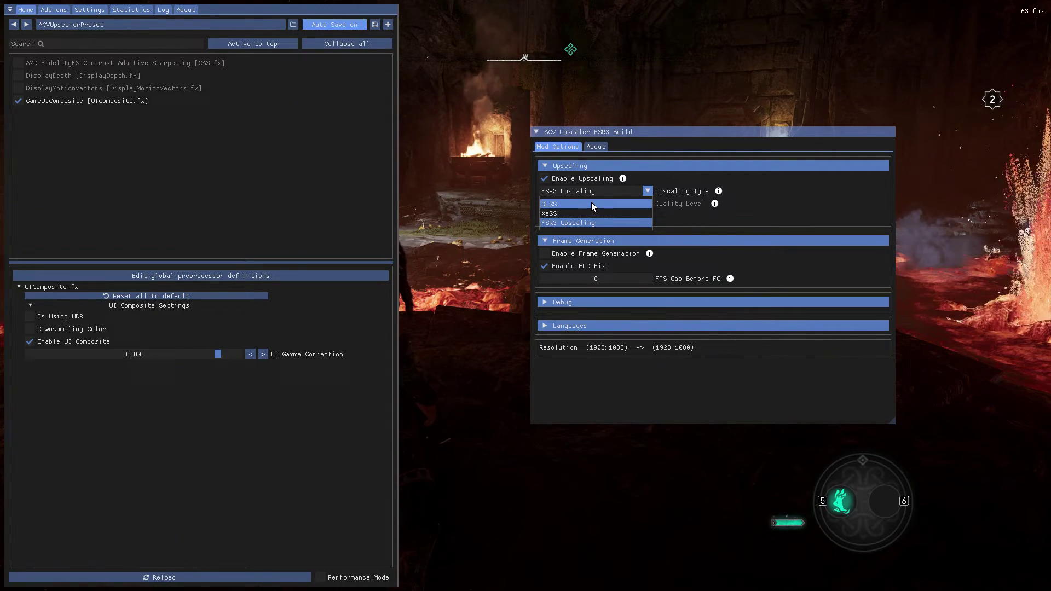
left_click(560, 214)
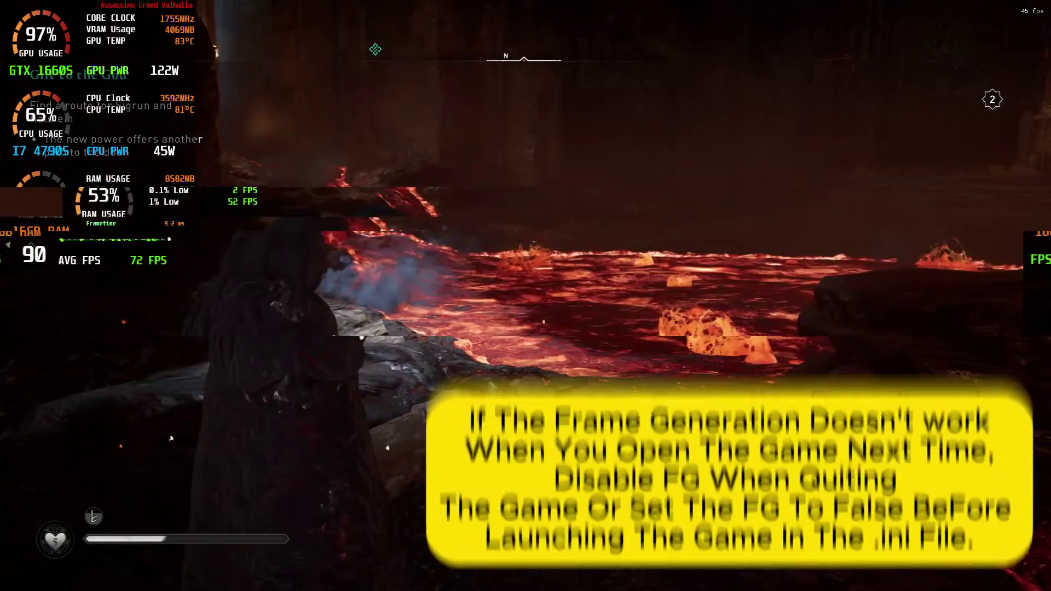
Reopen the upscaler overlay in the game and disable frame generation.
key("Home")
key("Insert")
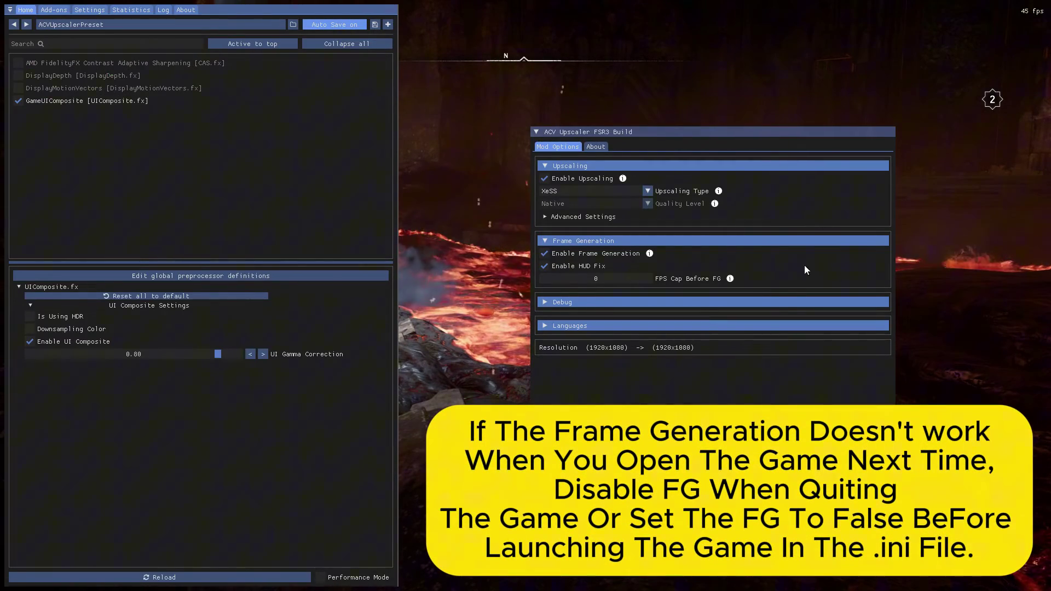
left_click(544, 253)
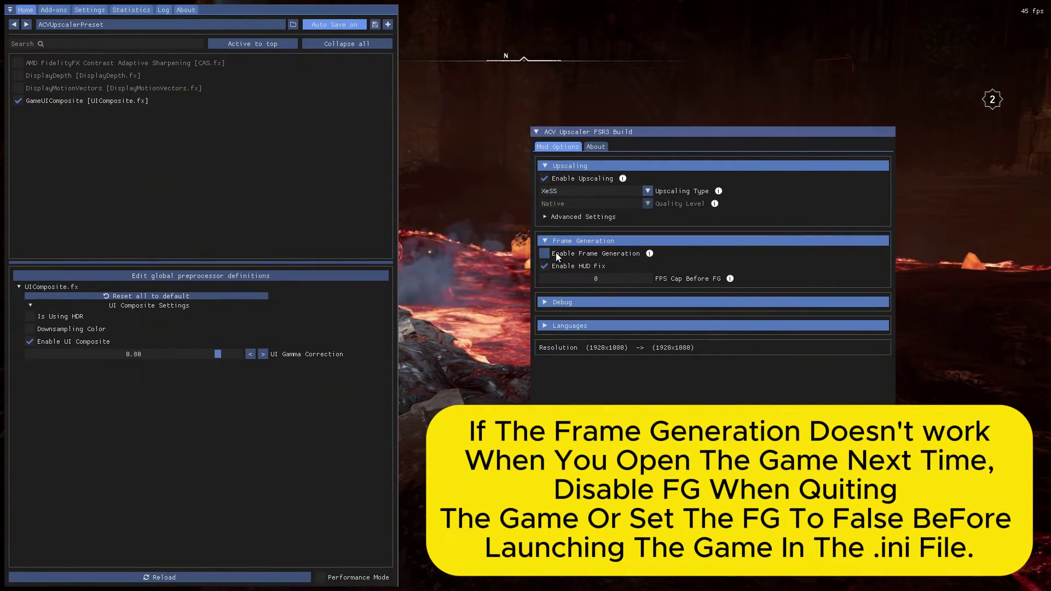
Set the upscaling type to FSR3 Upscaling and enable frame generation.
left_click(633, 192)
left_click(574, 223)
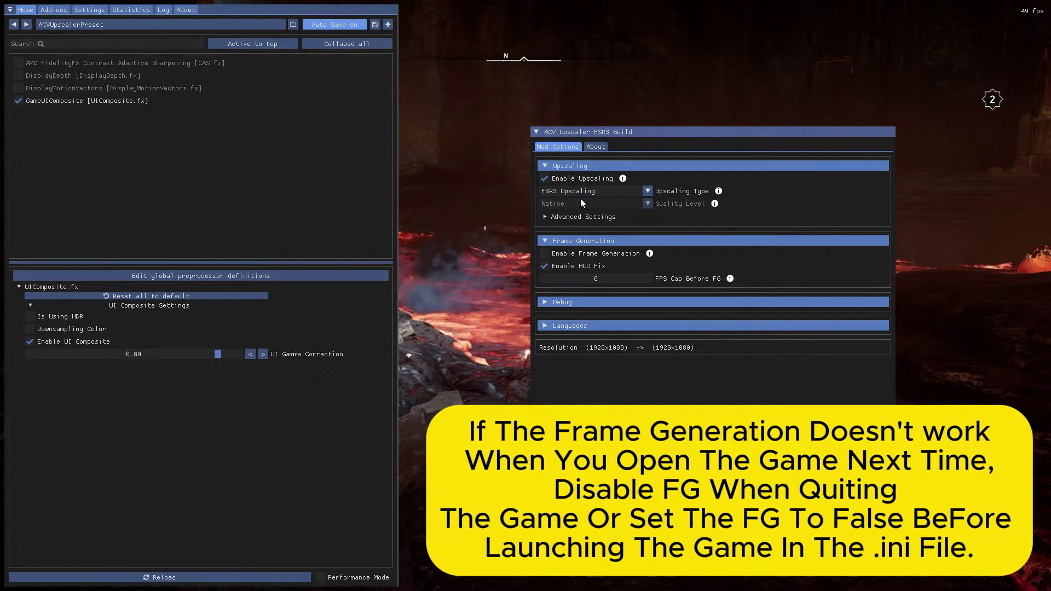
left_click(544, 254)
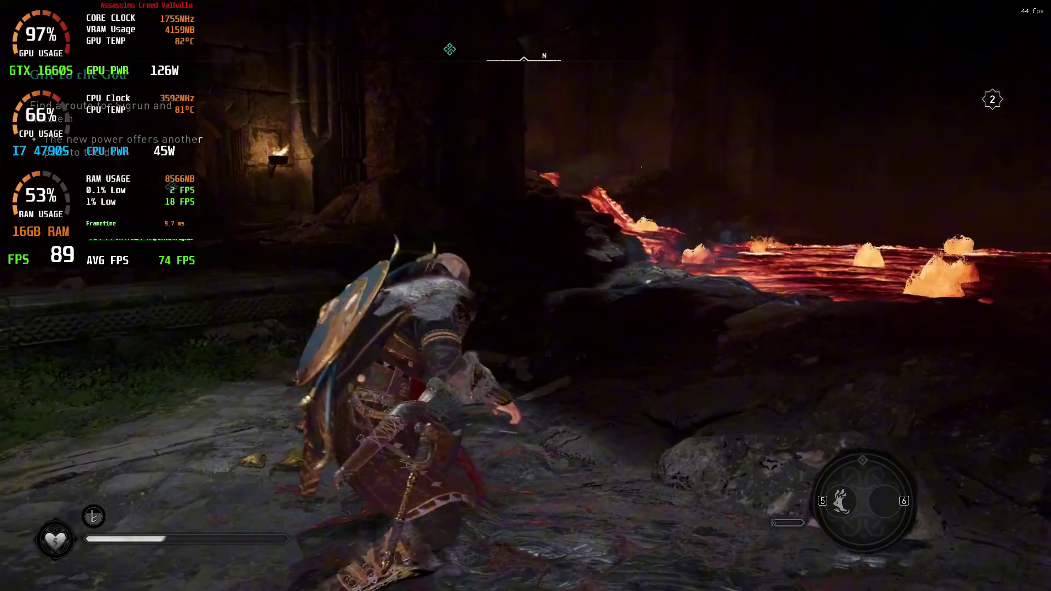
key("Home")
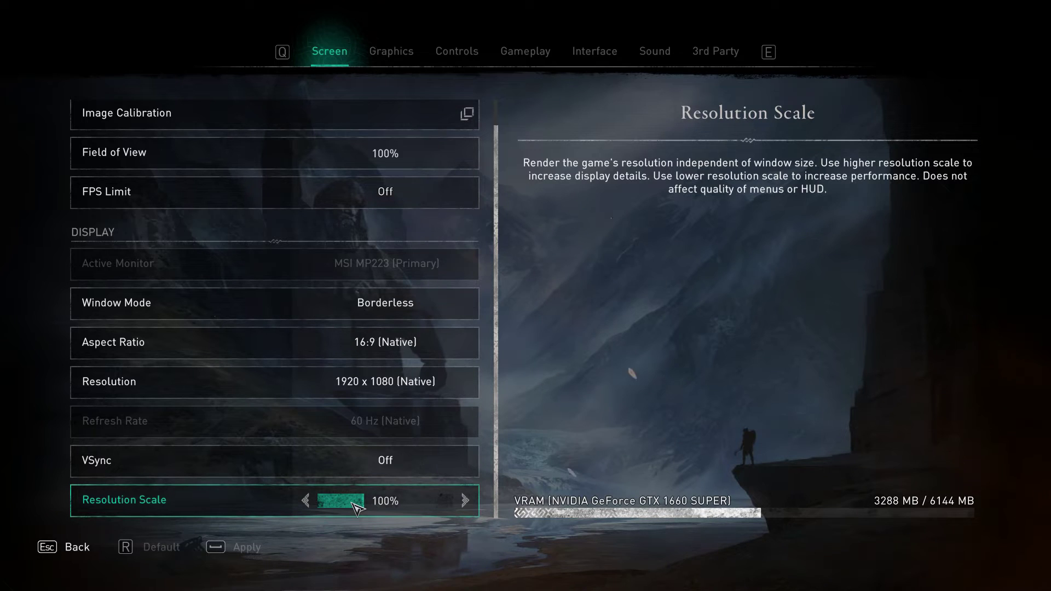
Lower the game's resolution scale step by step past 70% and 60% in the screen settings.
left_click(308, 501)
left_click(307, 500)
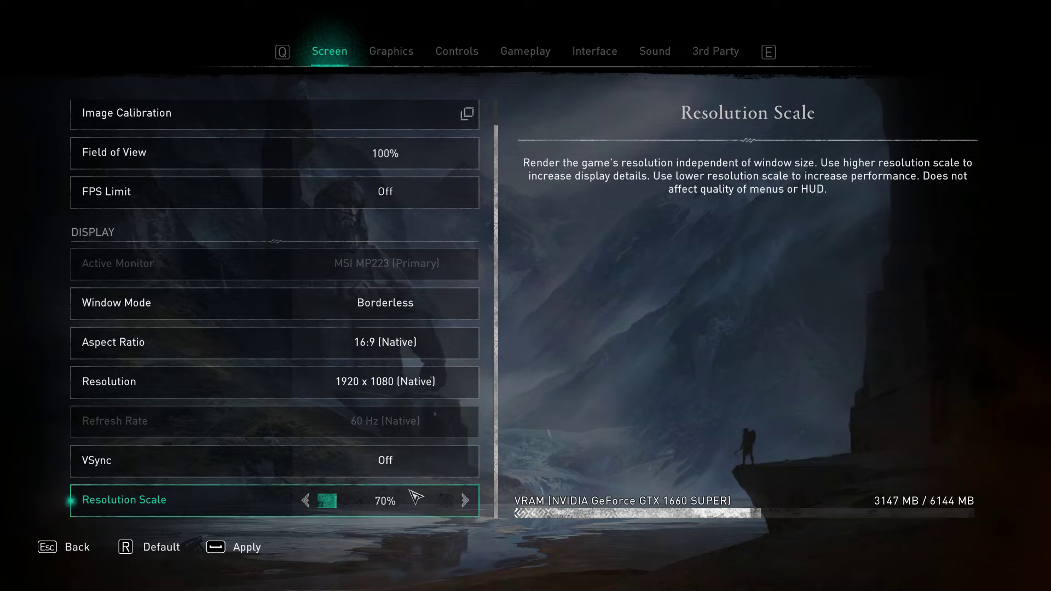
left_click(308, 501)
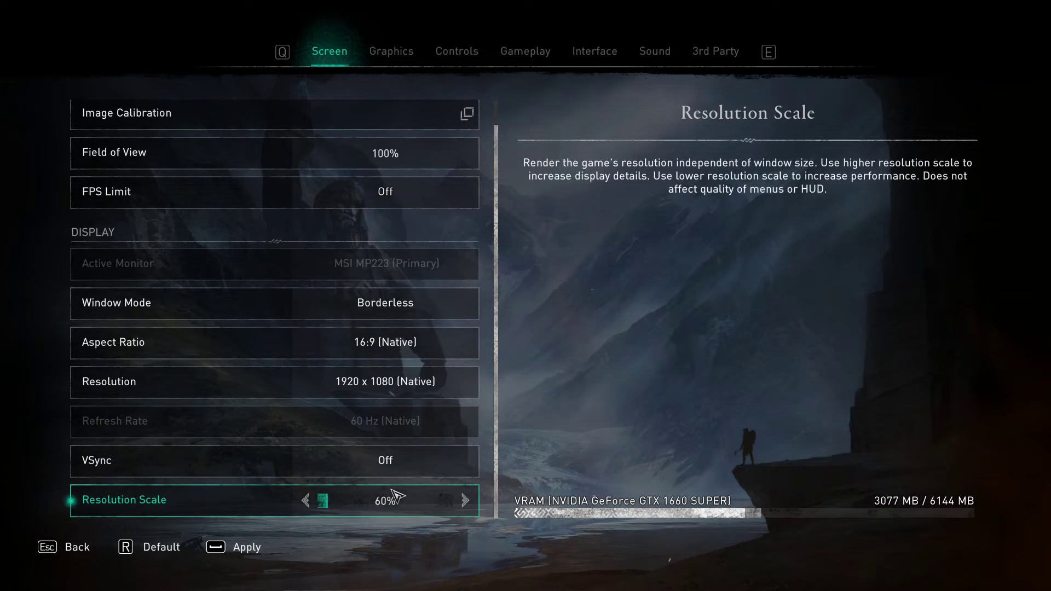
left_click(305, 501)
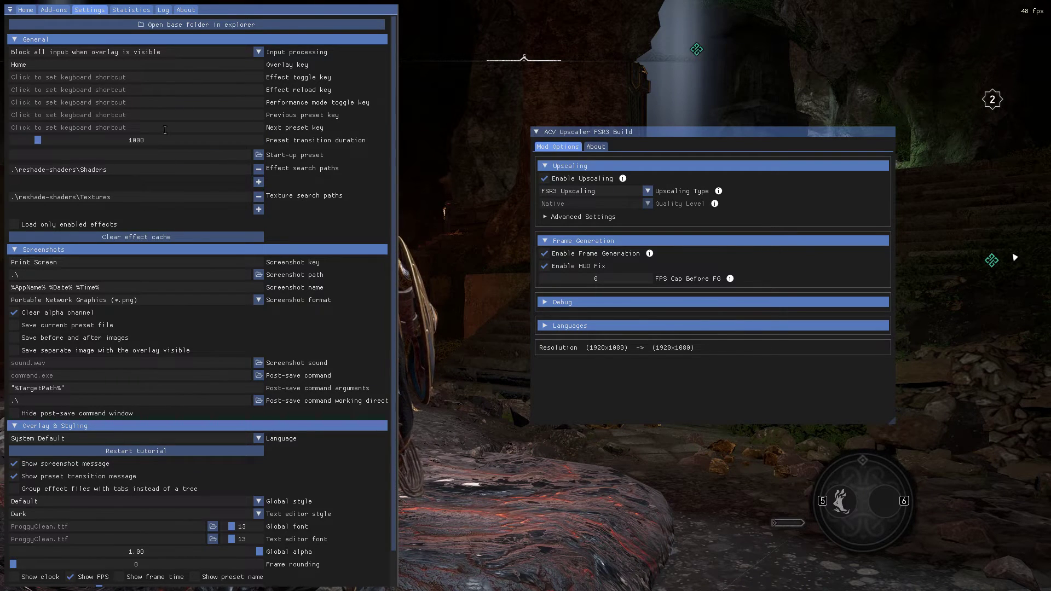
Set the overlay's start-up preset to ACVUpscalerPreset.ini from the game folder and turn off the FPS display.
scroll(163, 295, "down", 1)
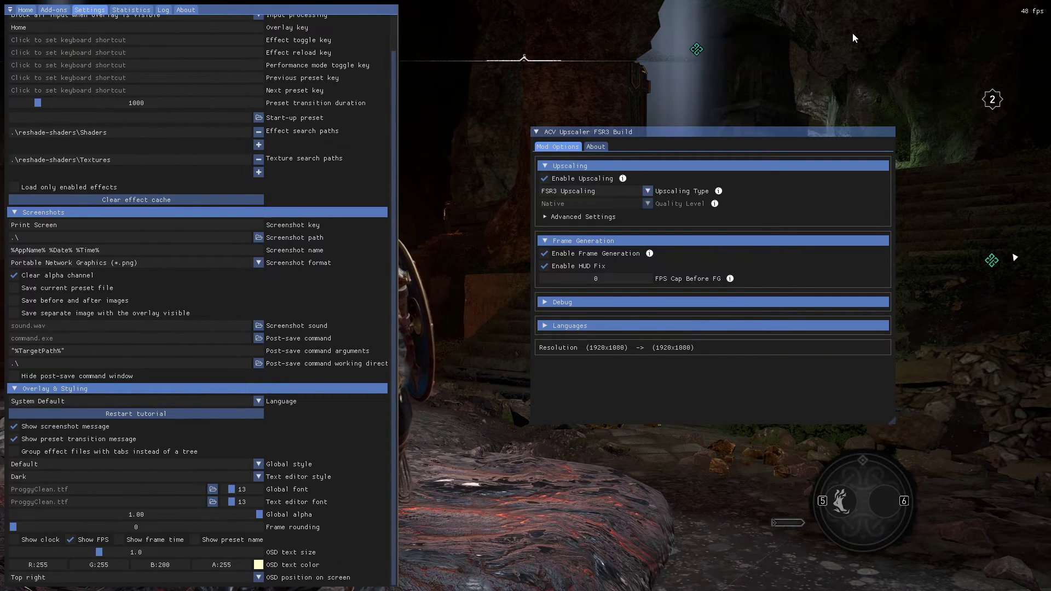
scroll(245, 198, "up", 1)
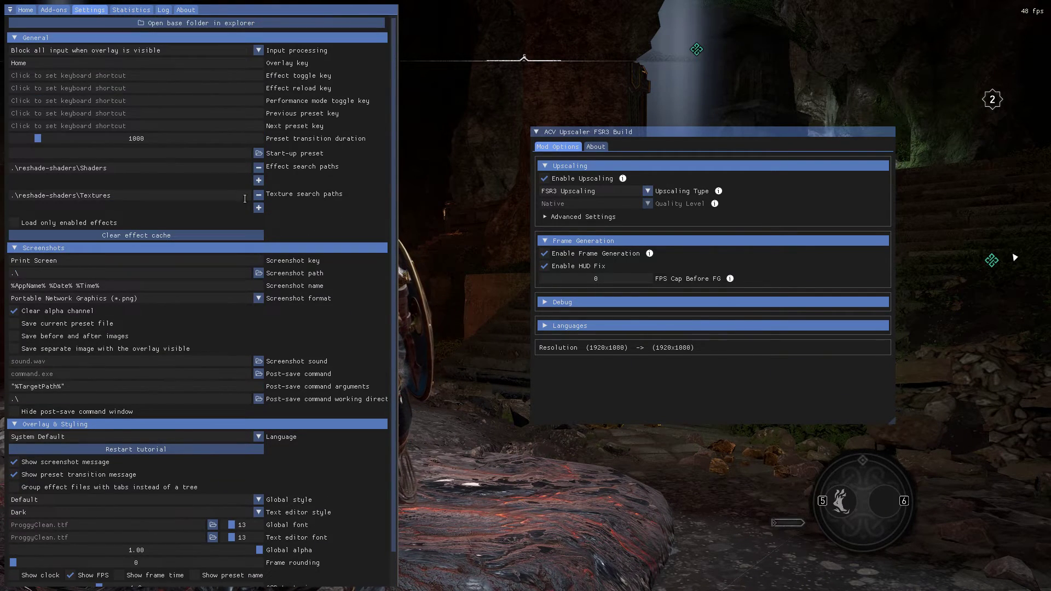
left_click(260, 156)
scroll(380, 214, "down", 4)
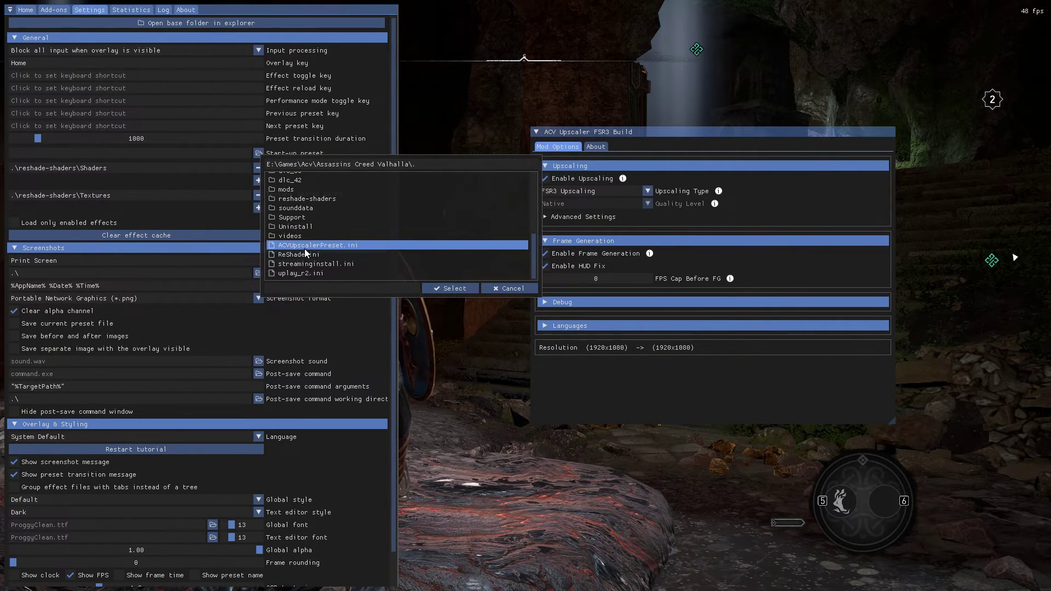
left_click(348, 247)
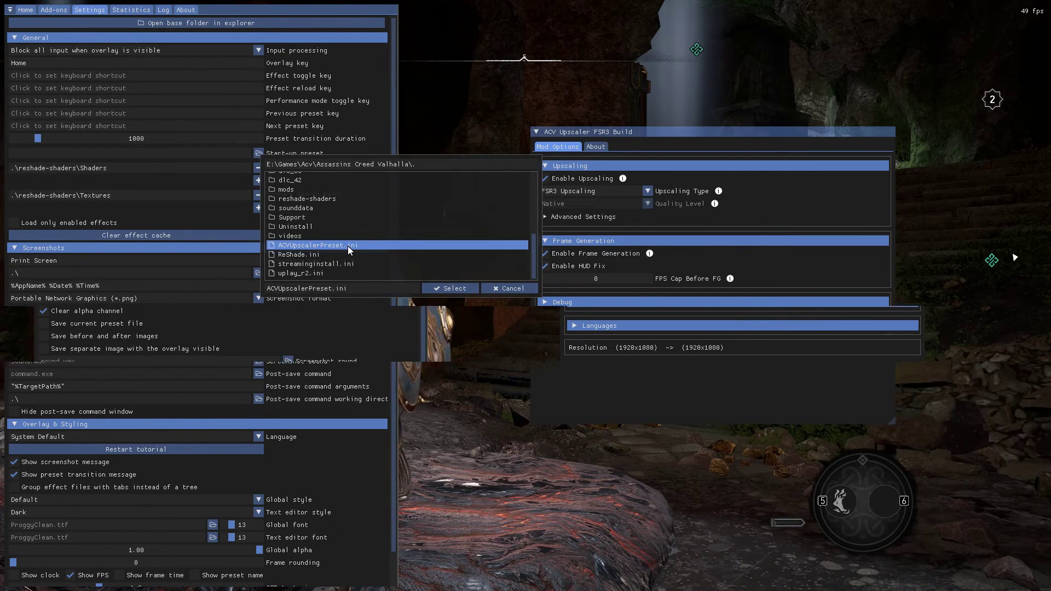
double_click(347, 246)
scroll(361, 247, "down", 1)
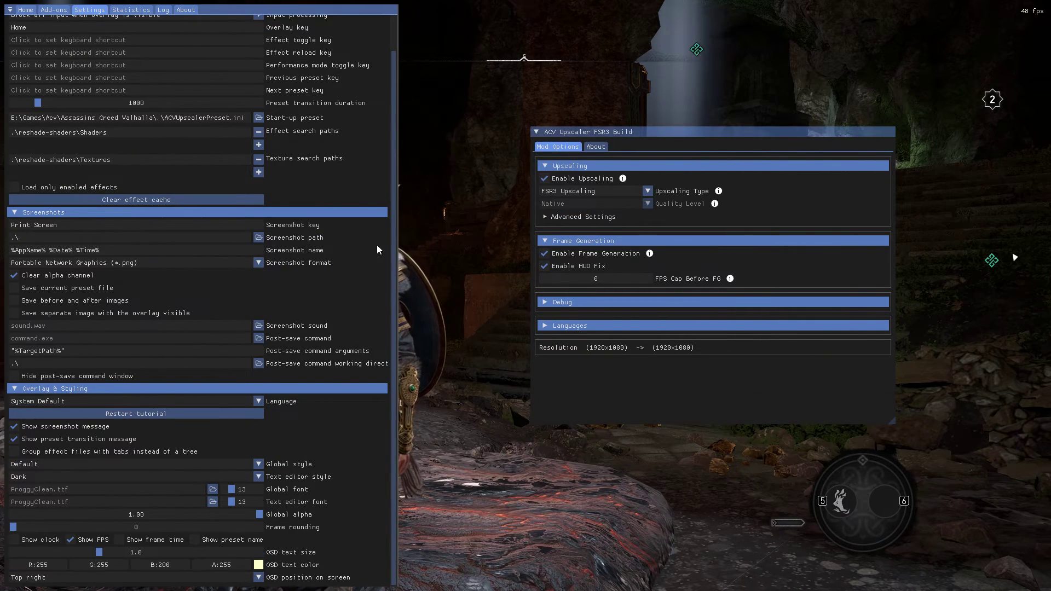
left_click(71, 540)
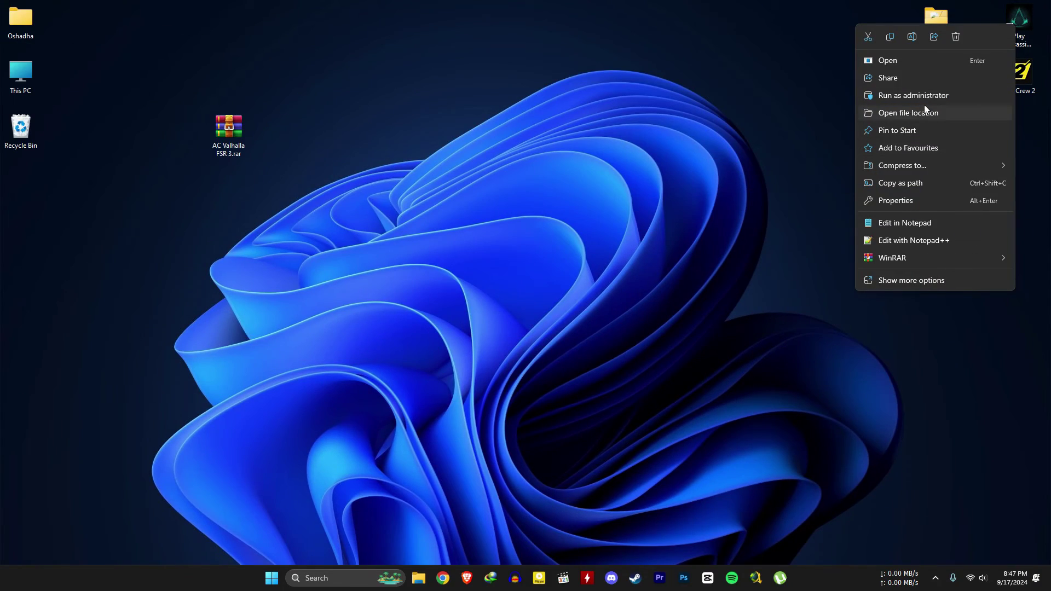
Permanently delete mods, reshade-shaders, ACVUpscalerPreset.ini, dxgi.dll, ReShade.ini and ReShade.log from the Assassins Creed Valhalla install folder.
left_click(922, 113)
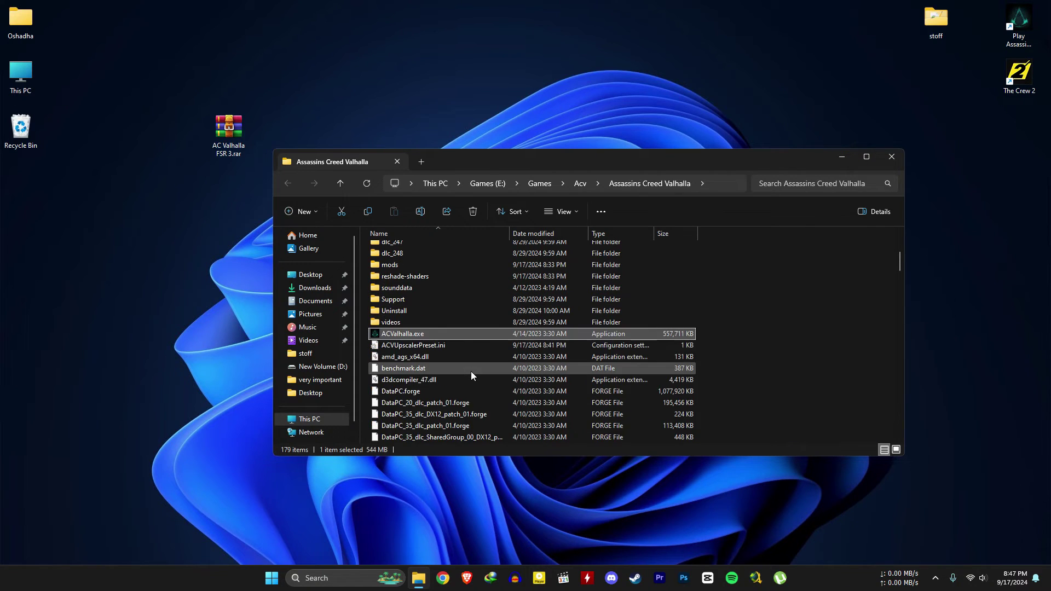
scroll(449, 368, "up", 4)
left_click(399, 400)
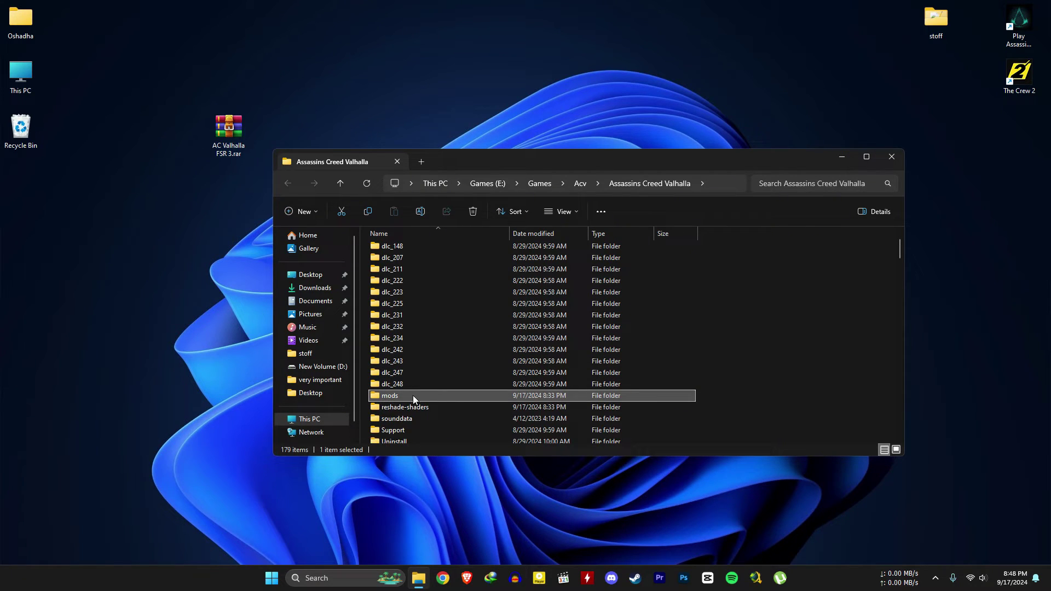
left_click(409, 407, "ctrl")
scroll(541, 377, "down", 3)
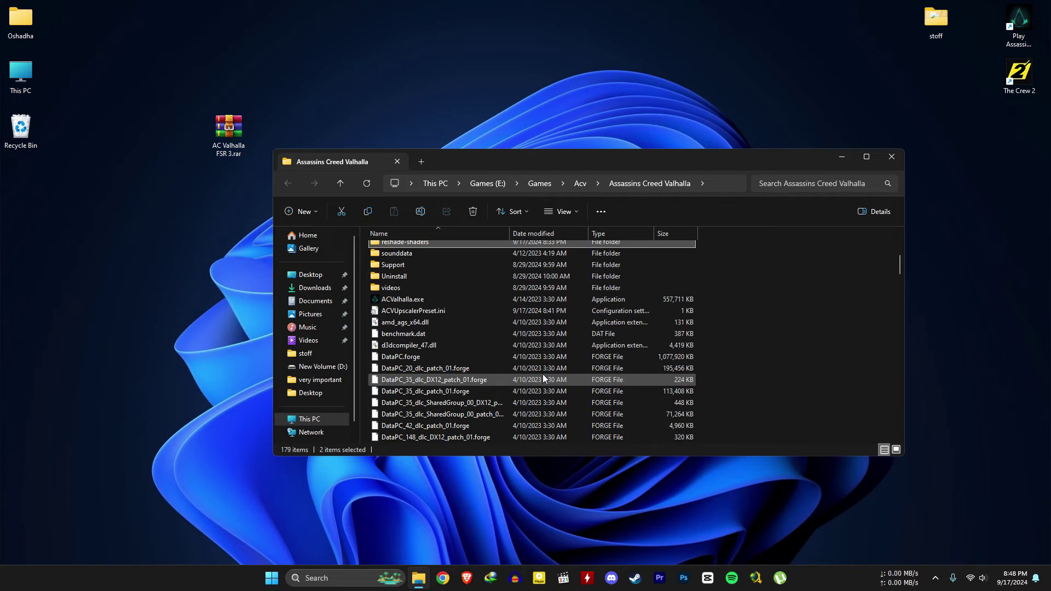
left_click(417, 316, "ctrl")
scroll(527, 333, "down", 9)
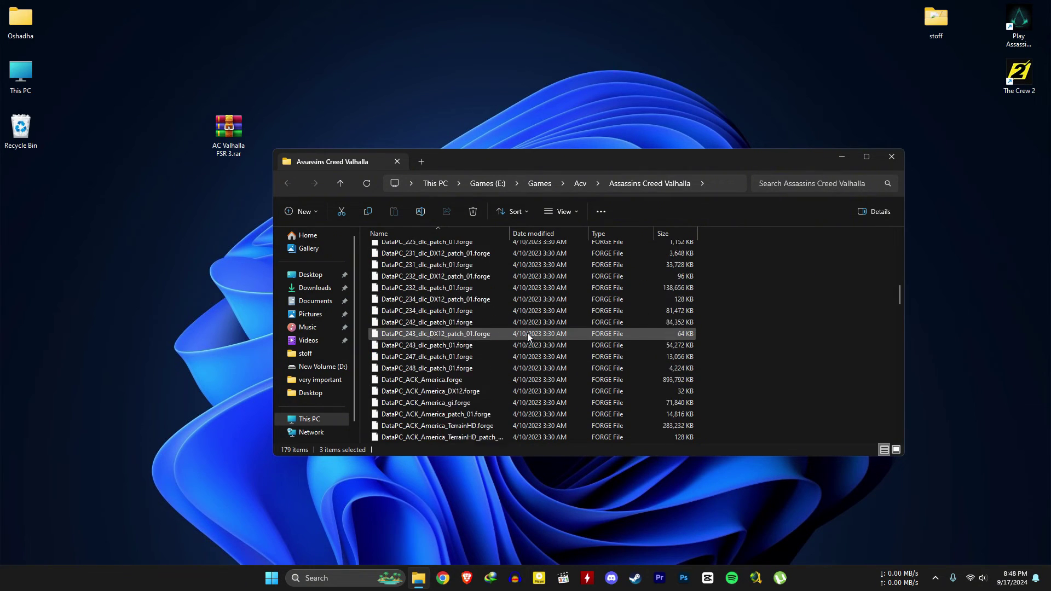
scroll(527, 333, "down", 20)
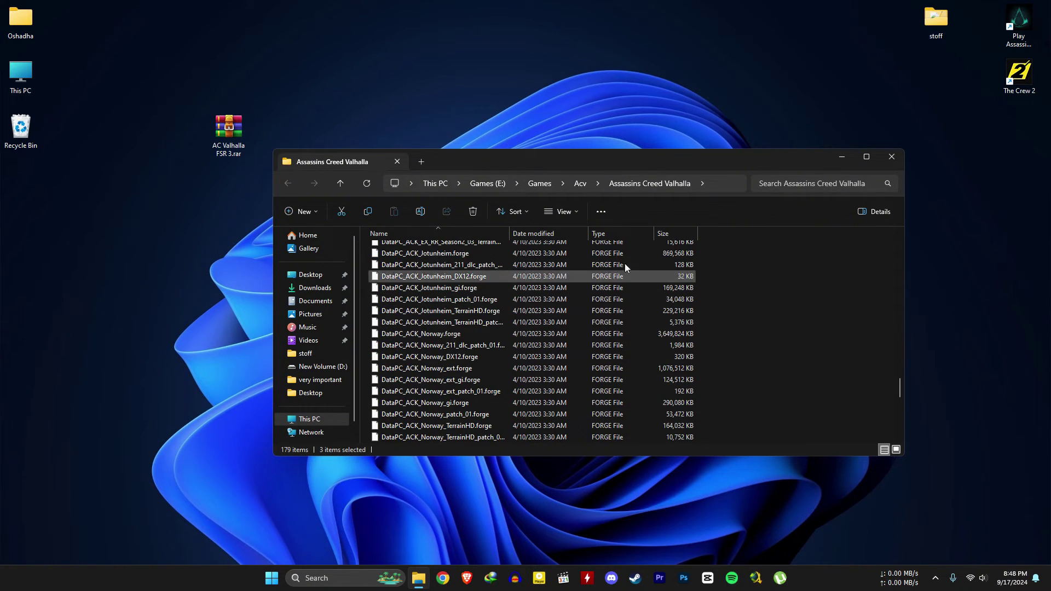
left_click(866, 156)
scroll(390, 313, "down", 3)
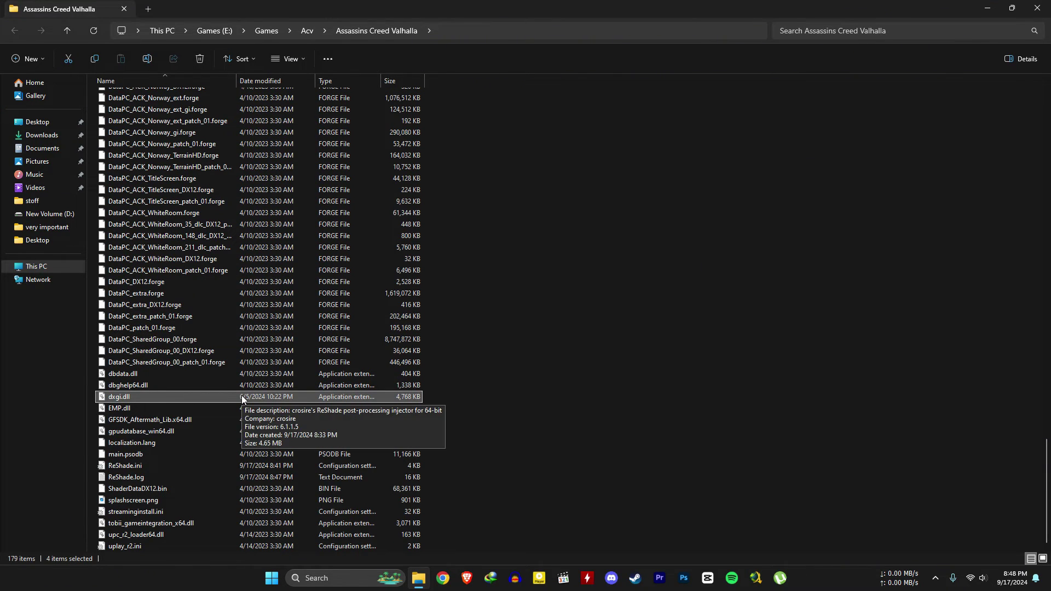
left_click(163, 466, "ctrl")
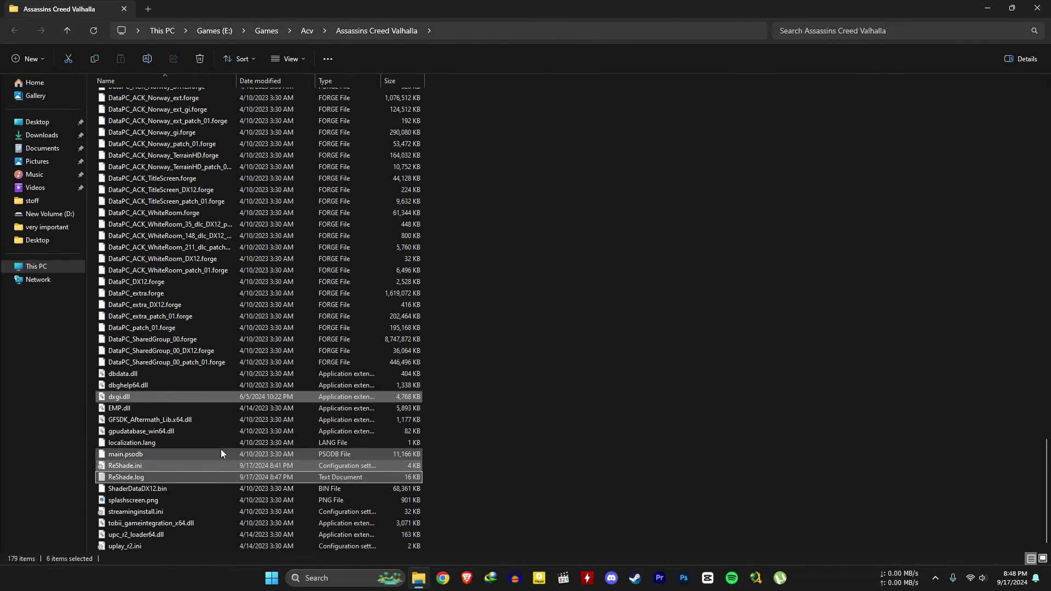
left_click(408, 444, "ctrl")
key("shift+Delete")
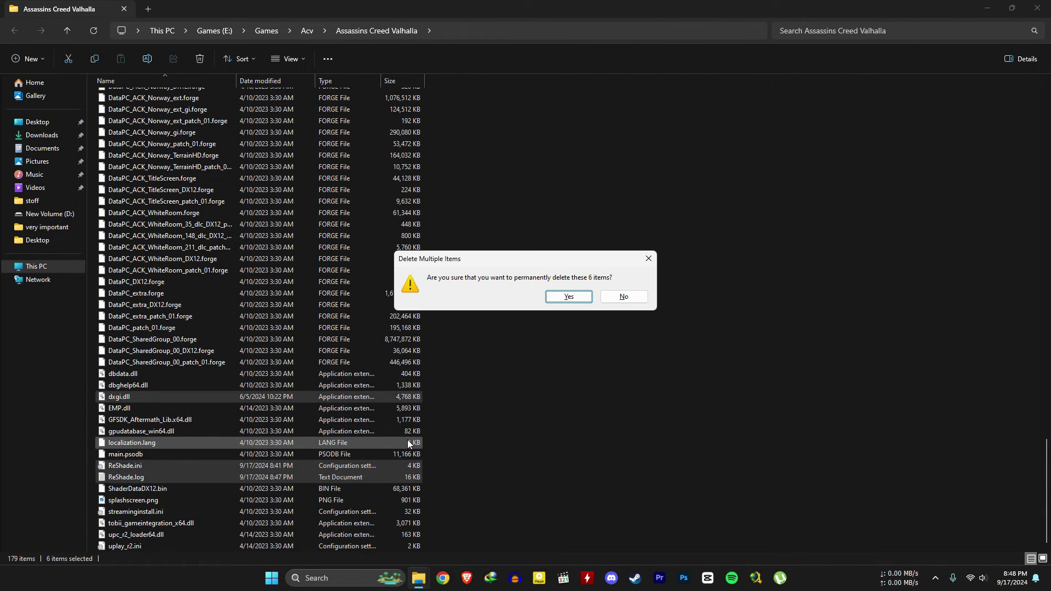
key("Return")
Return to the desktop and open the Windows default graphics settings for GPU scheduling and windowed games.
key("super+d")
right_click(593, 241)
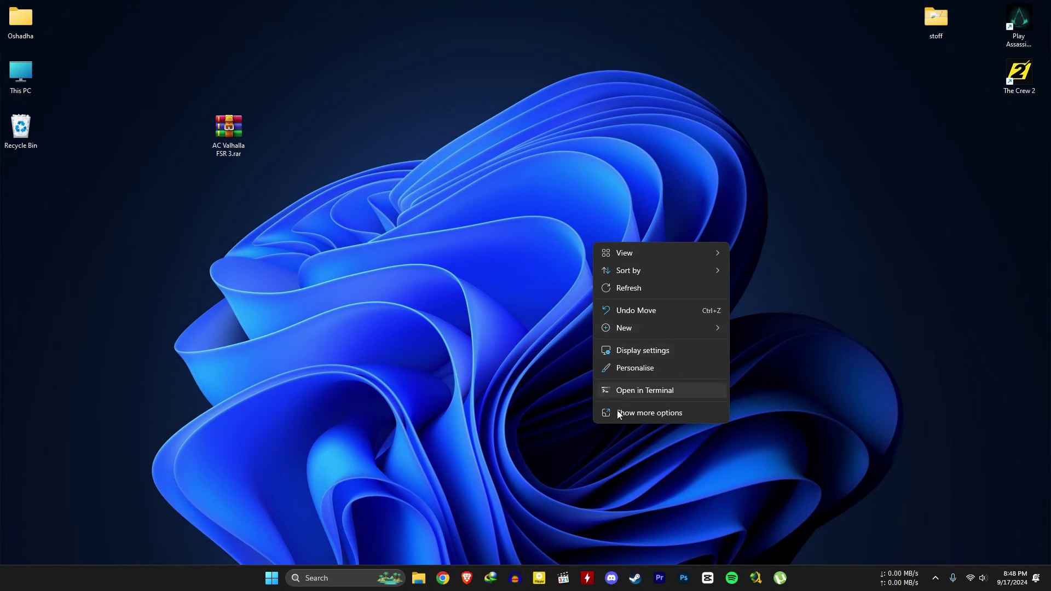
left_click(657, 350)
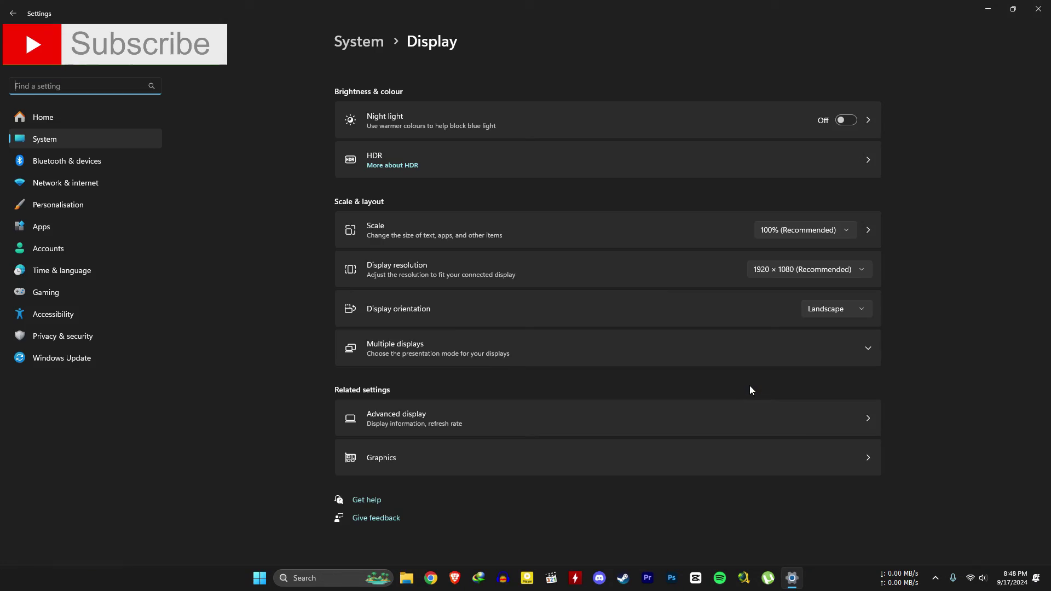
scroll(634, 385, "down", 2)
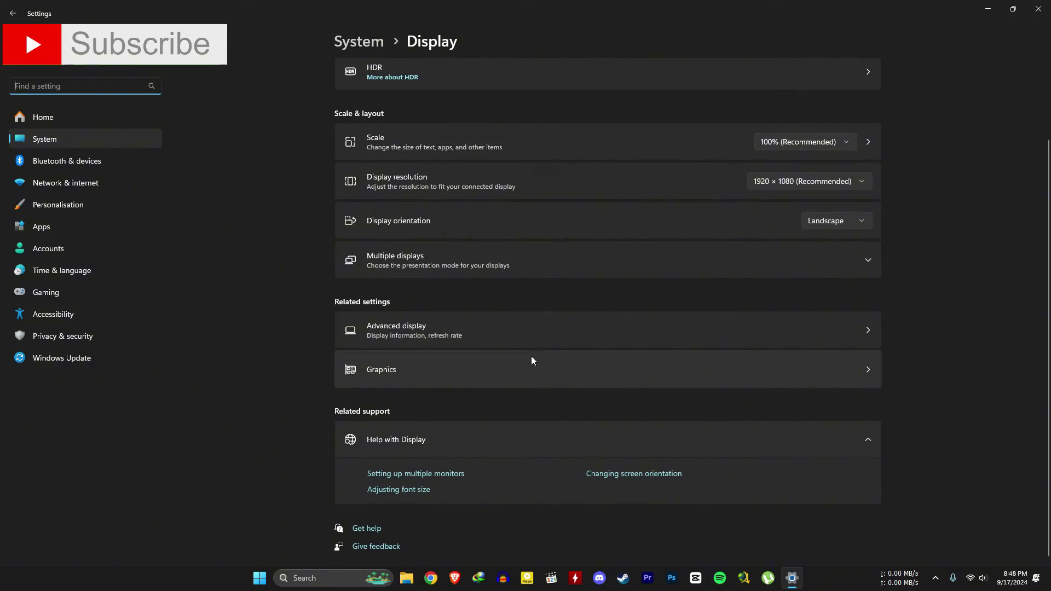
left_click(415, 370)
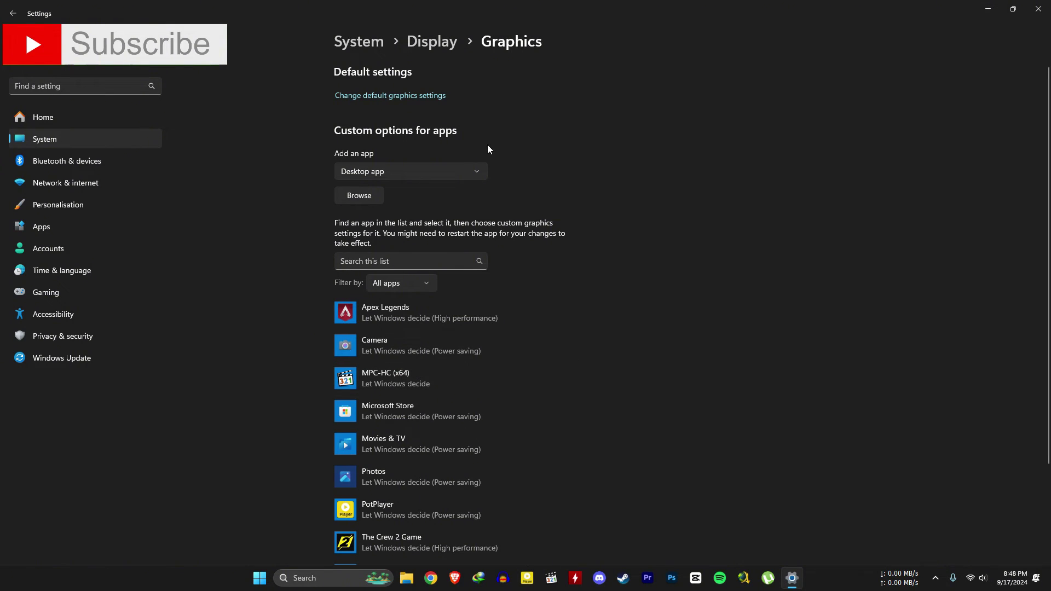
left_click(415, 99)
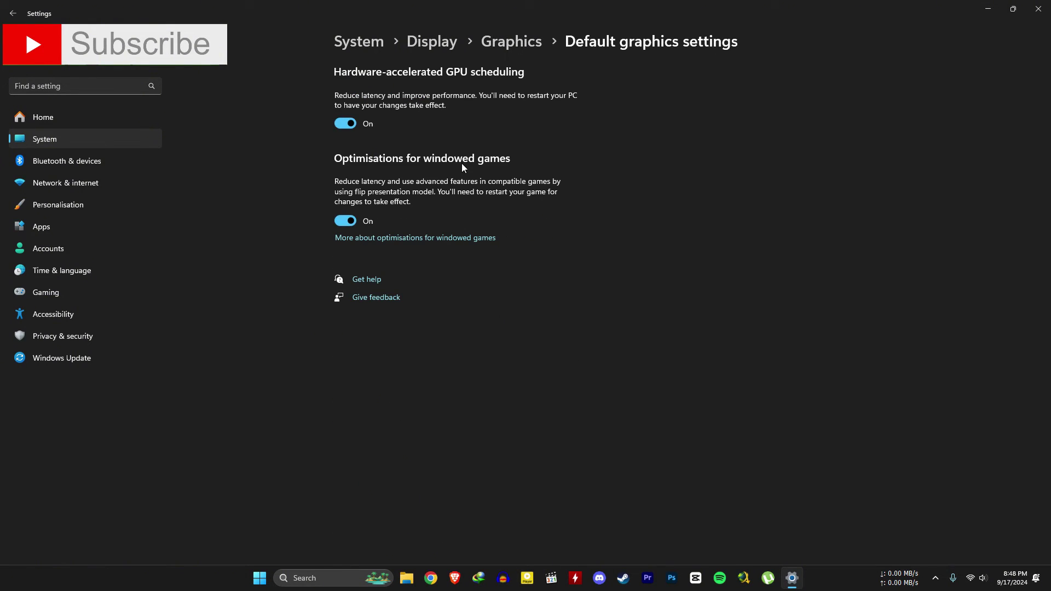